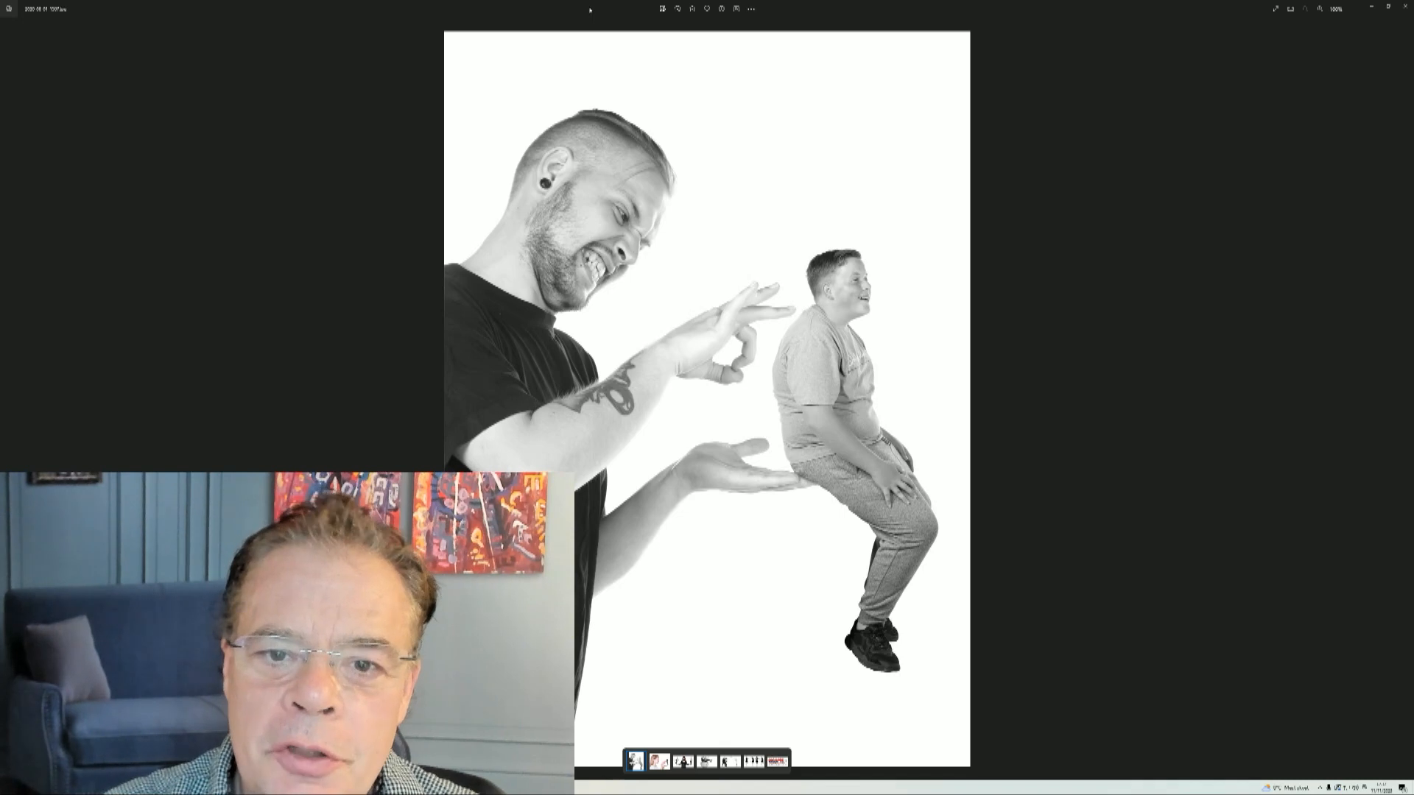
Browse the sample composite photos from the flicking-hand portrait to the marching band picture, and close the image viewer.
key(Right)
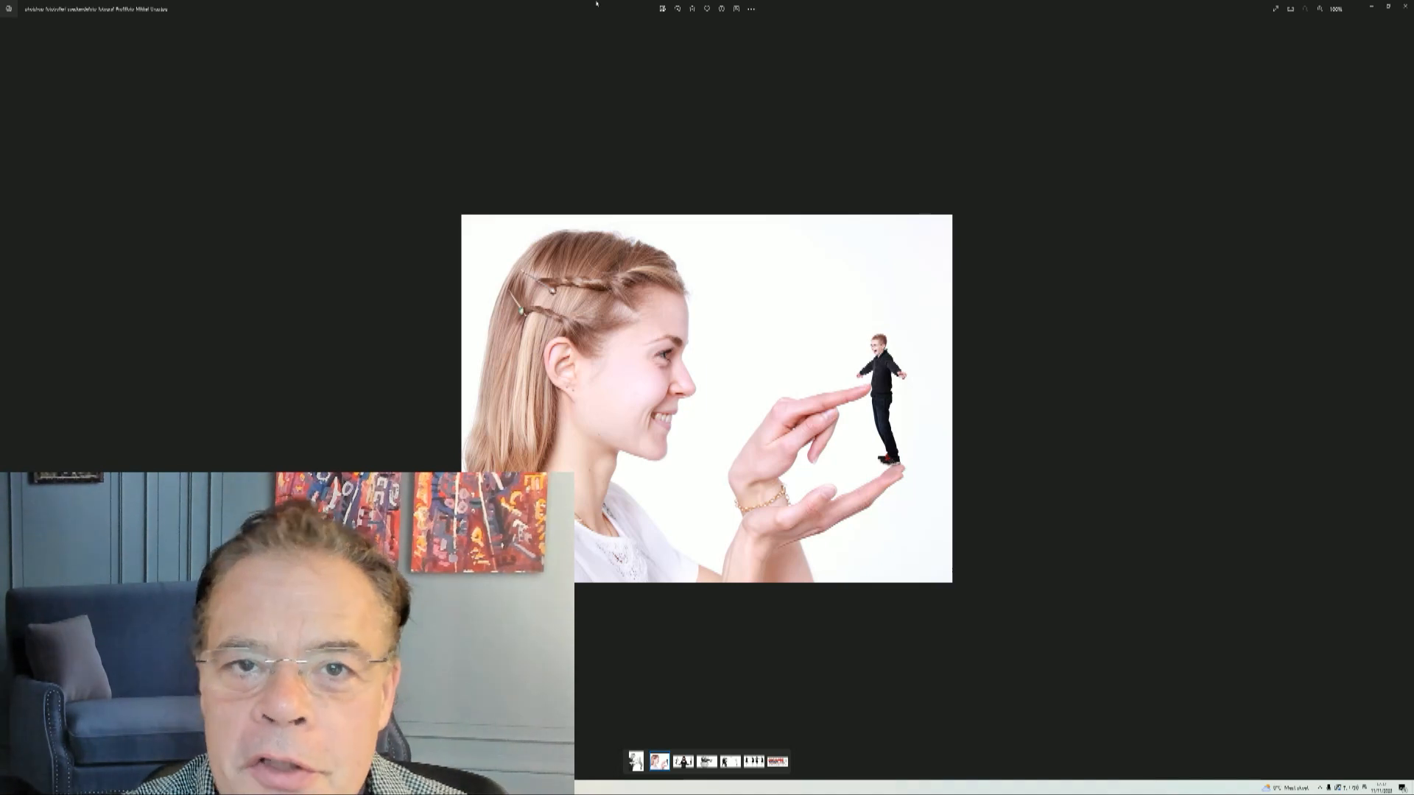
key(Right)
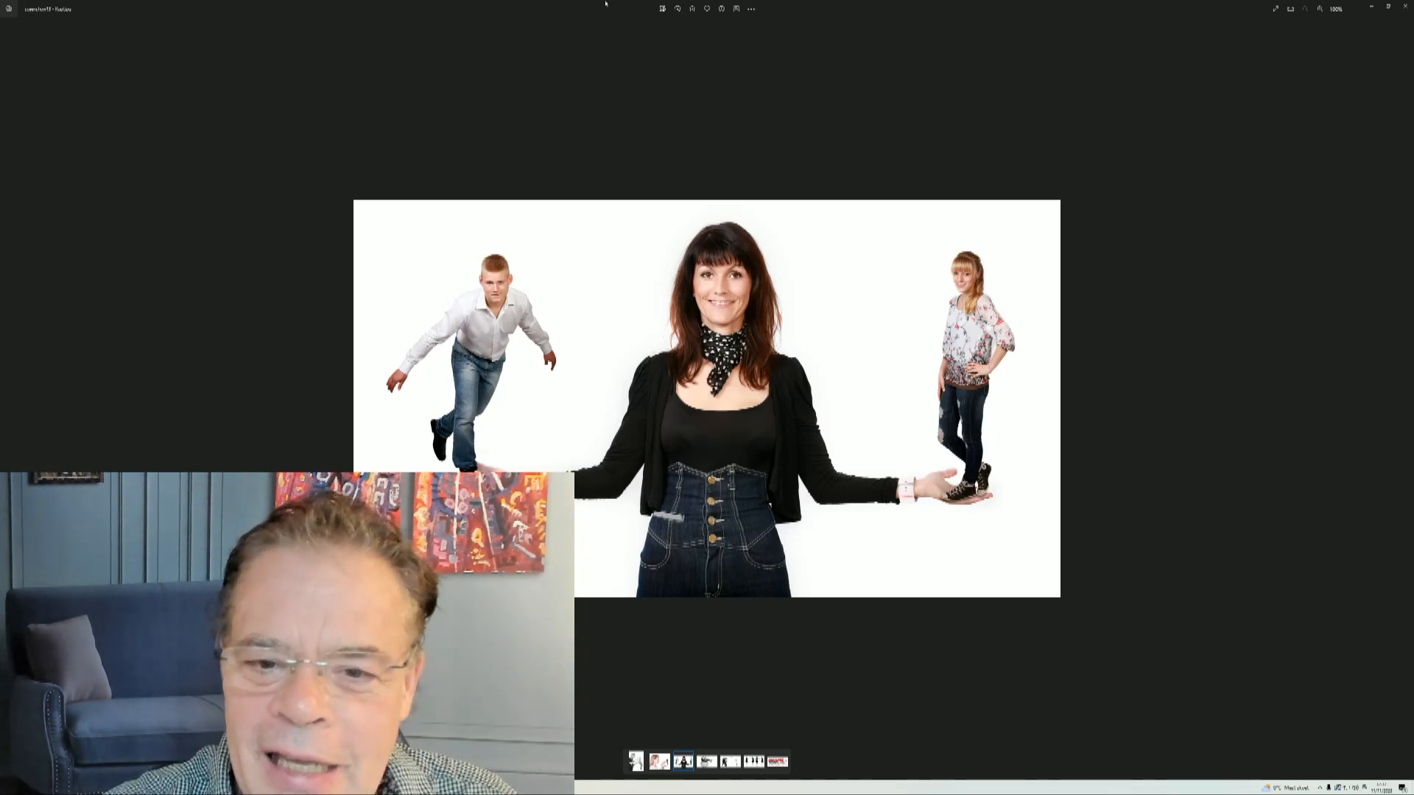
key(Right)
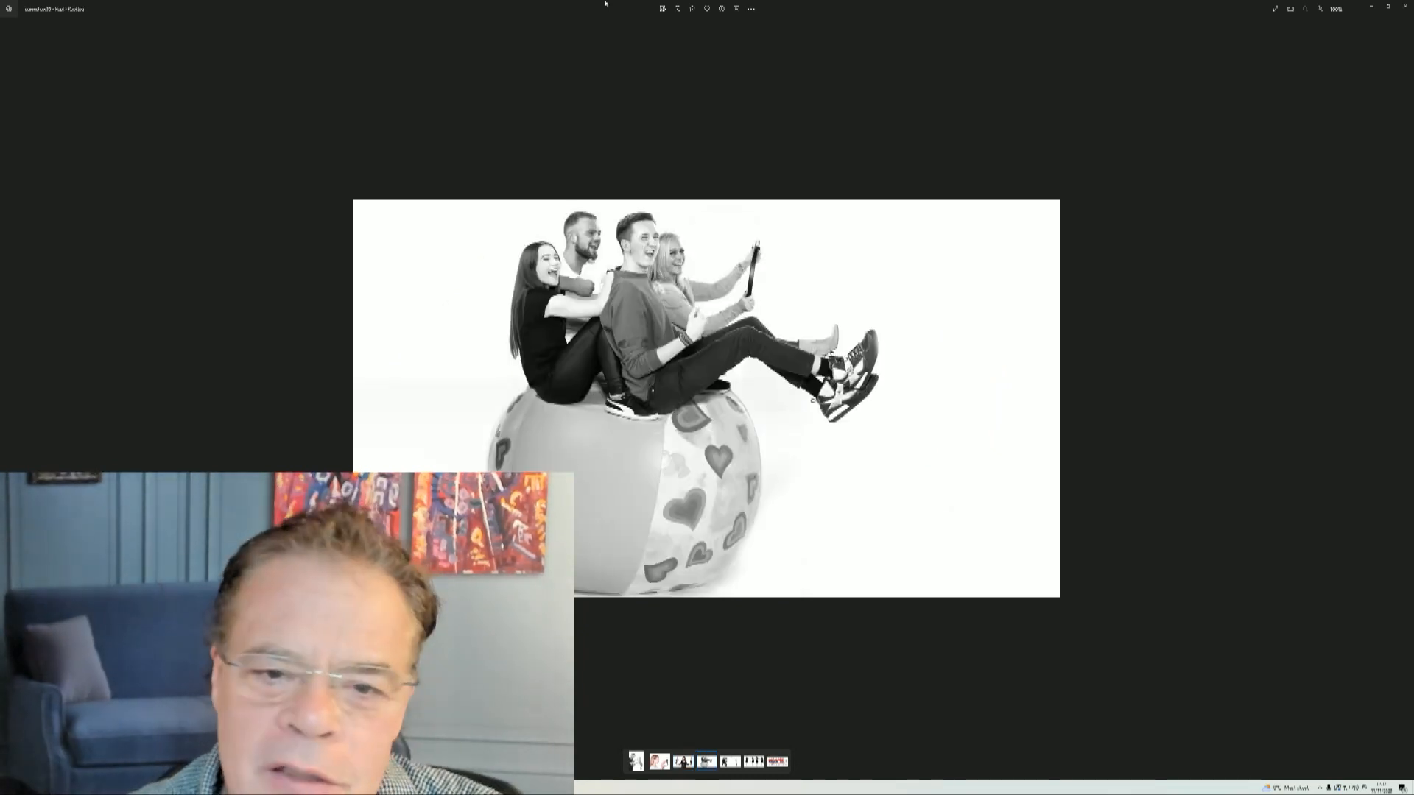
key(Right)
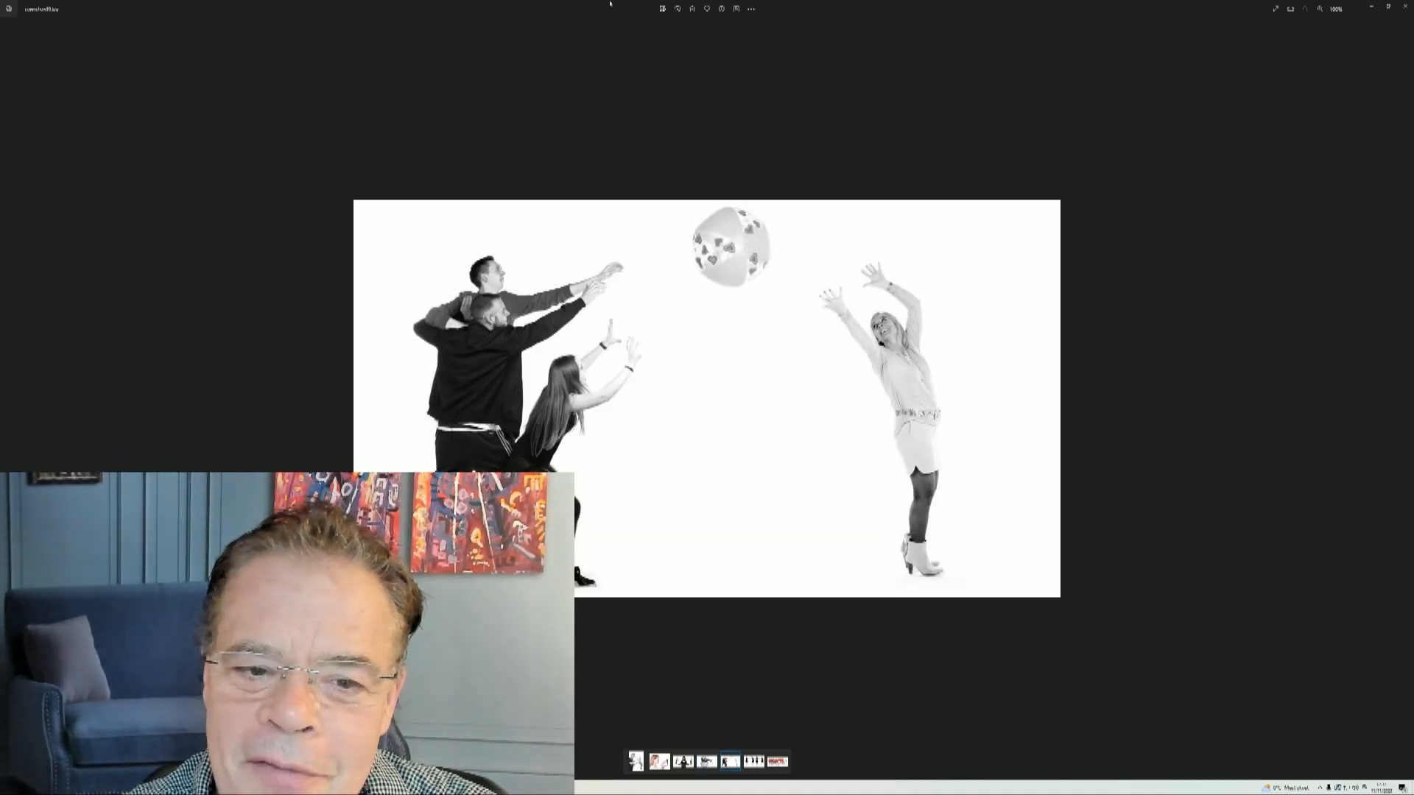
key(Right)
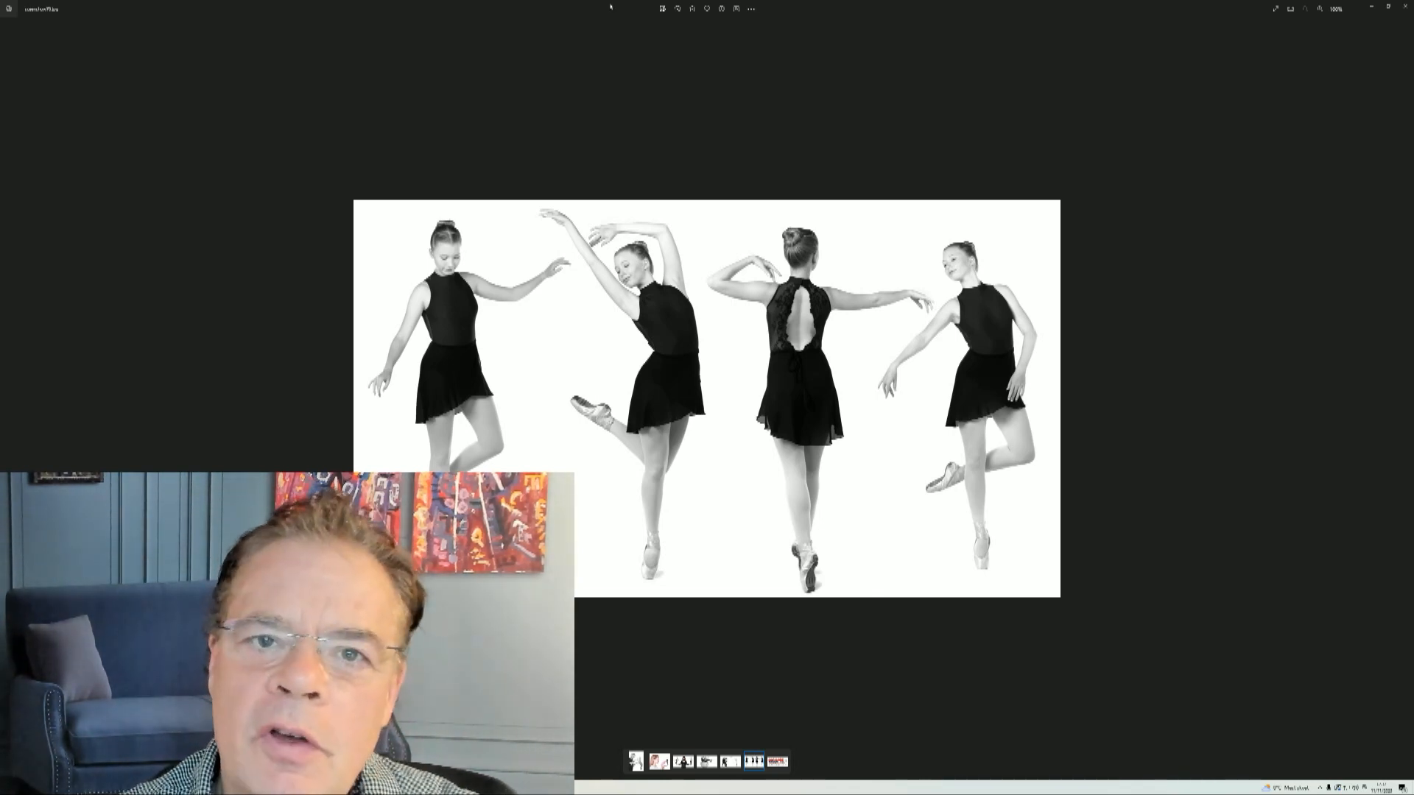
key(Right)
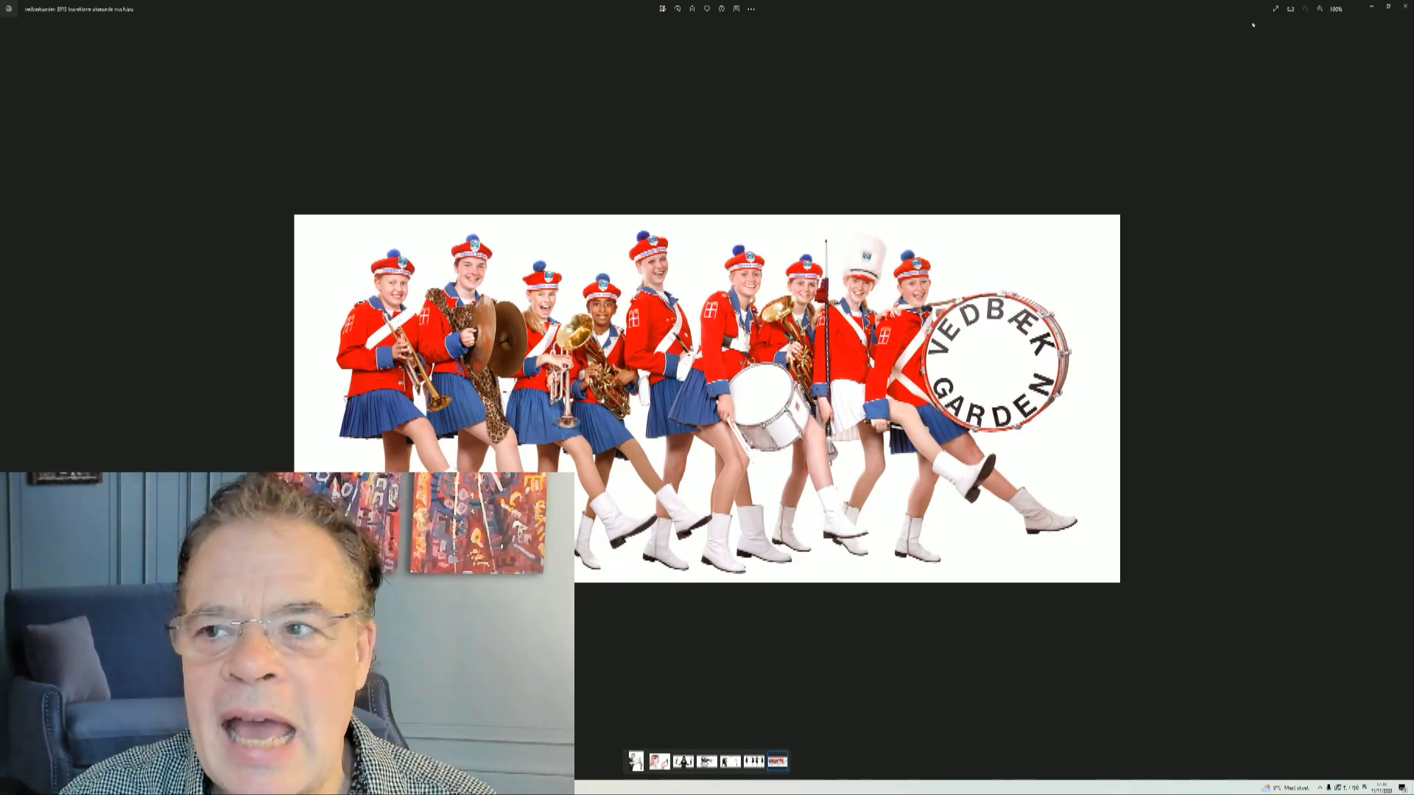
click(1405, 8)
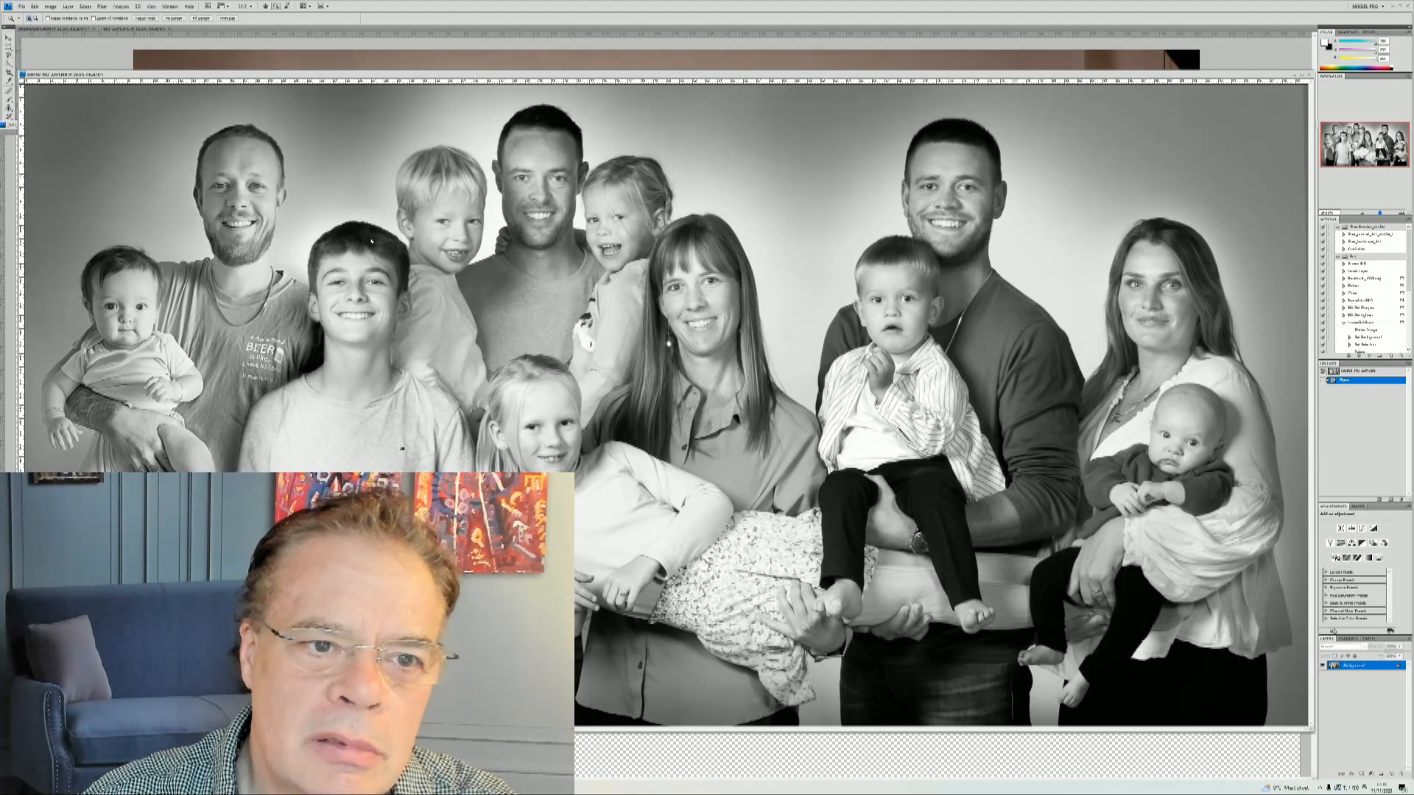
Inspect the finished black-and-white family composite at actual pixels around the girl and the long-haired woman, and fit it back on screen.
right_click(372, 242)
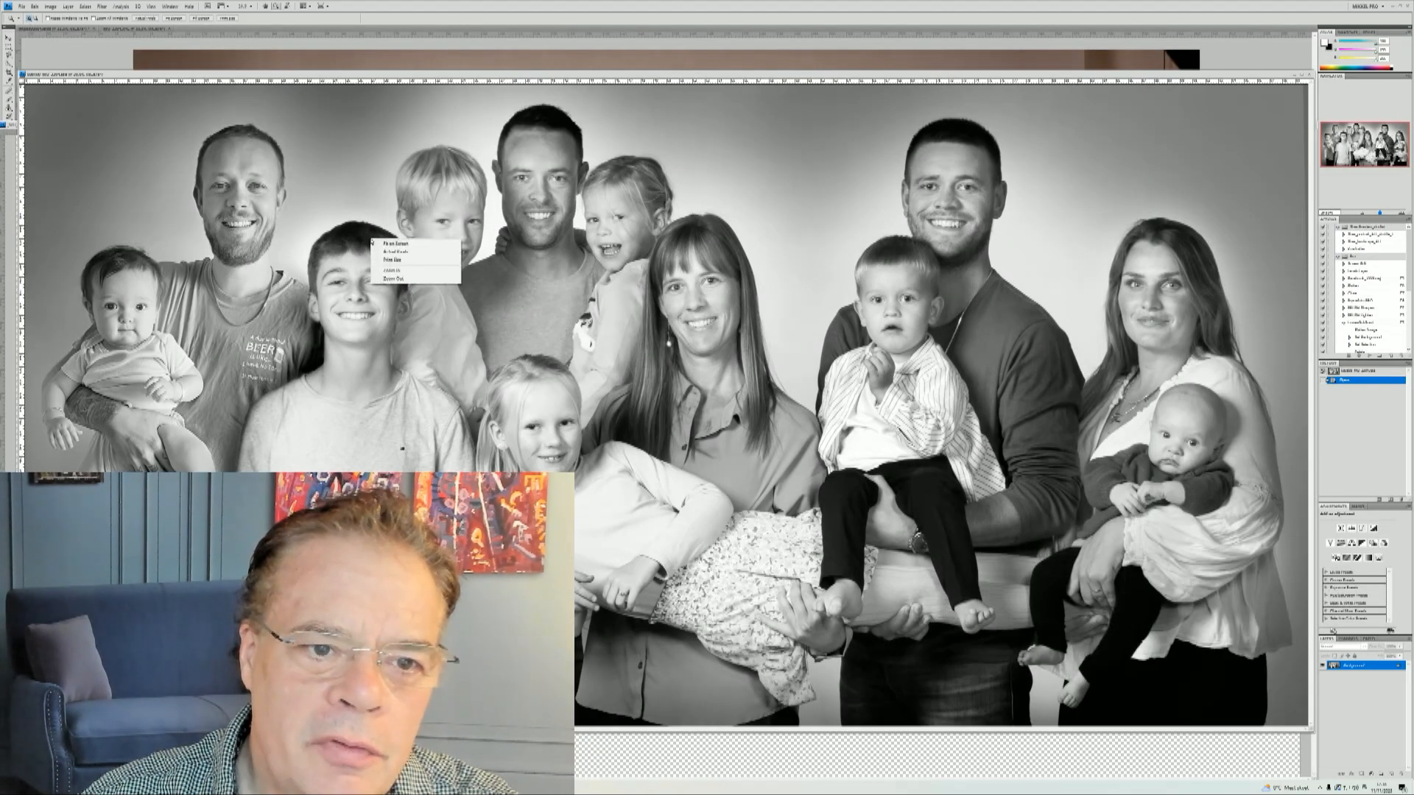
click(410, 253)
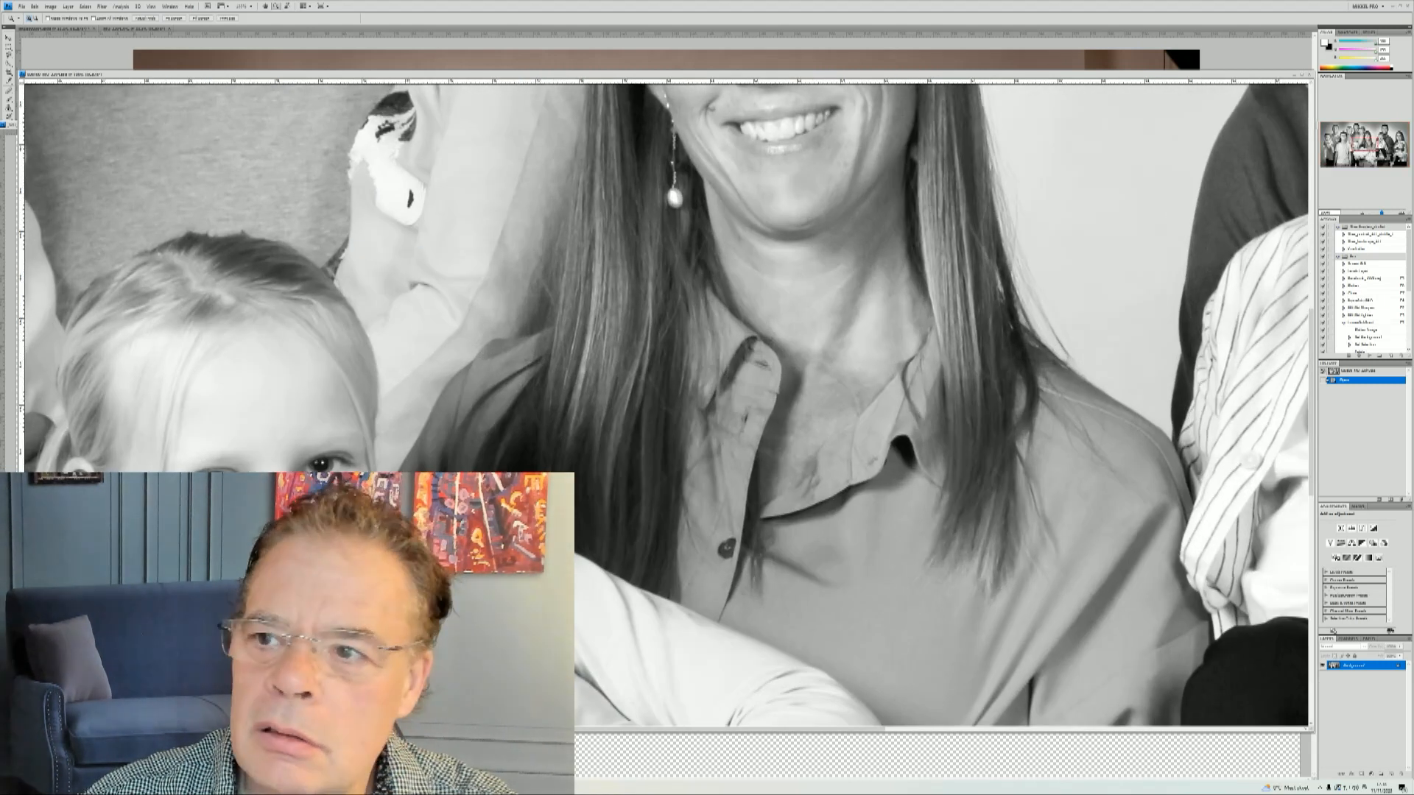
mouse_move(1364, 144)
mouse_down()
mouse_move(1392, 151)
mouse_move(1351, 144)
mouse_move(1333, 177)
mouse_move(1354, 163)
mouse_move(1349, 143)
mouse_up()
right_click(617, 278)
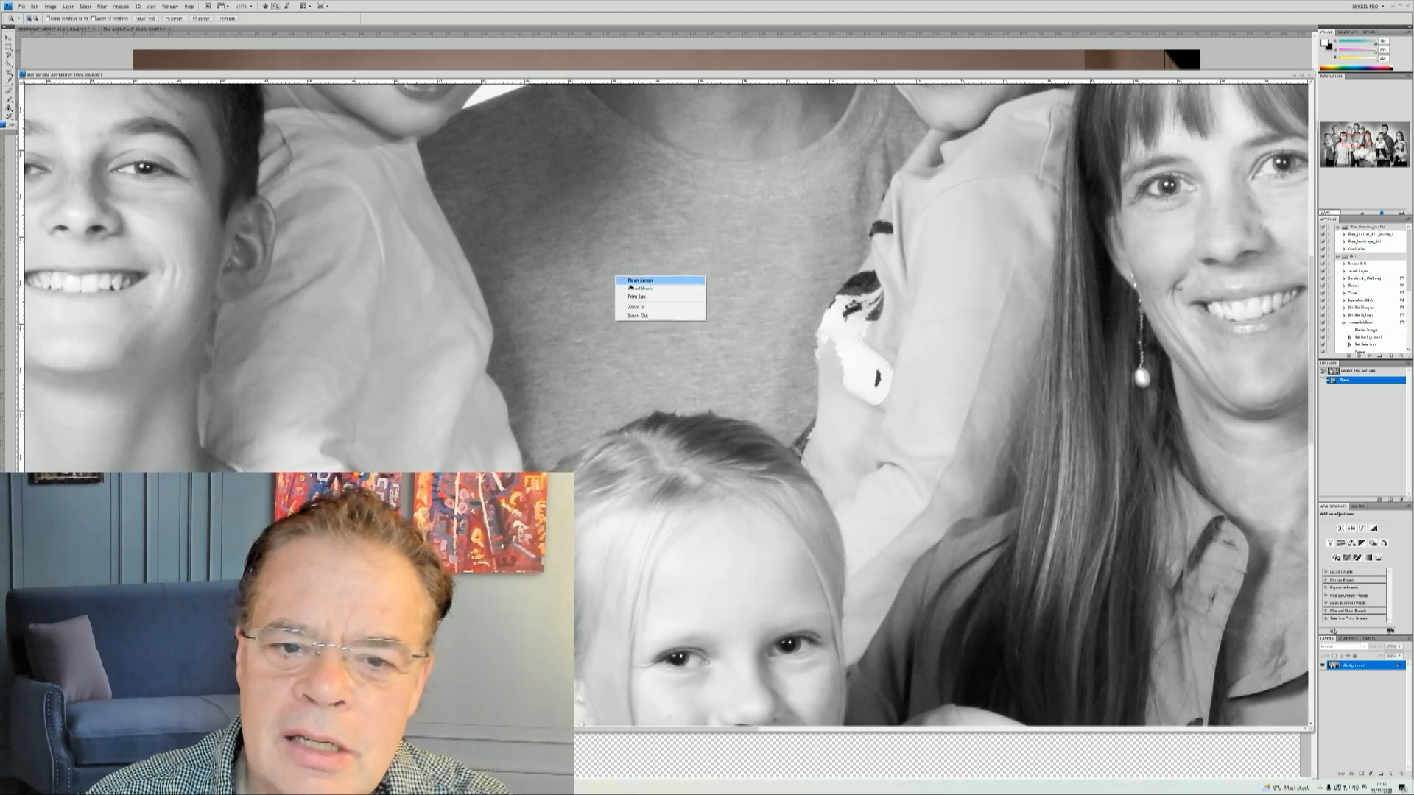
click(631, 280)
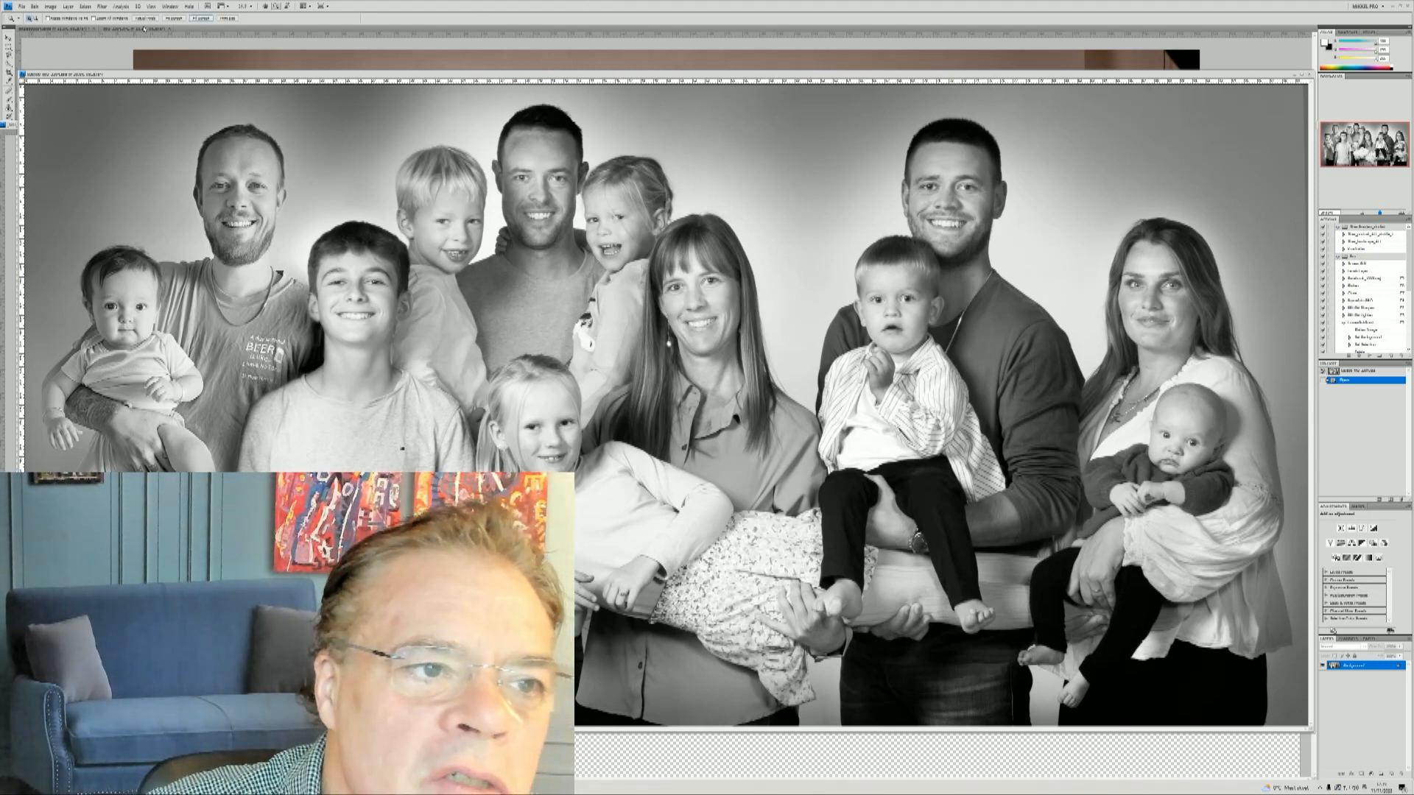
Undock the colour photo of the man holding the baby into its own floating window and fit it on screen.
click(74, 30)
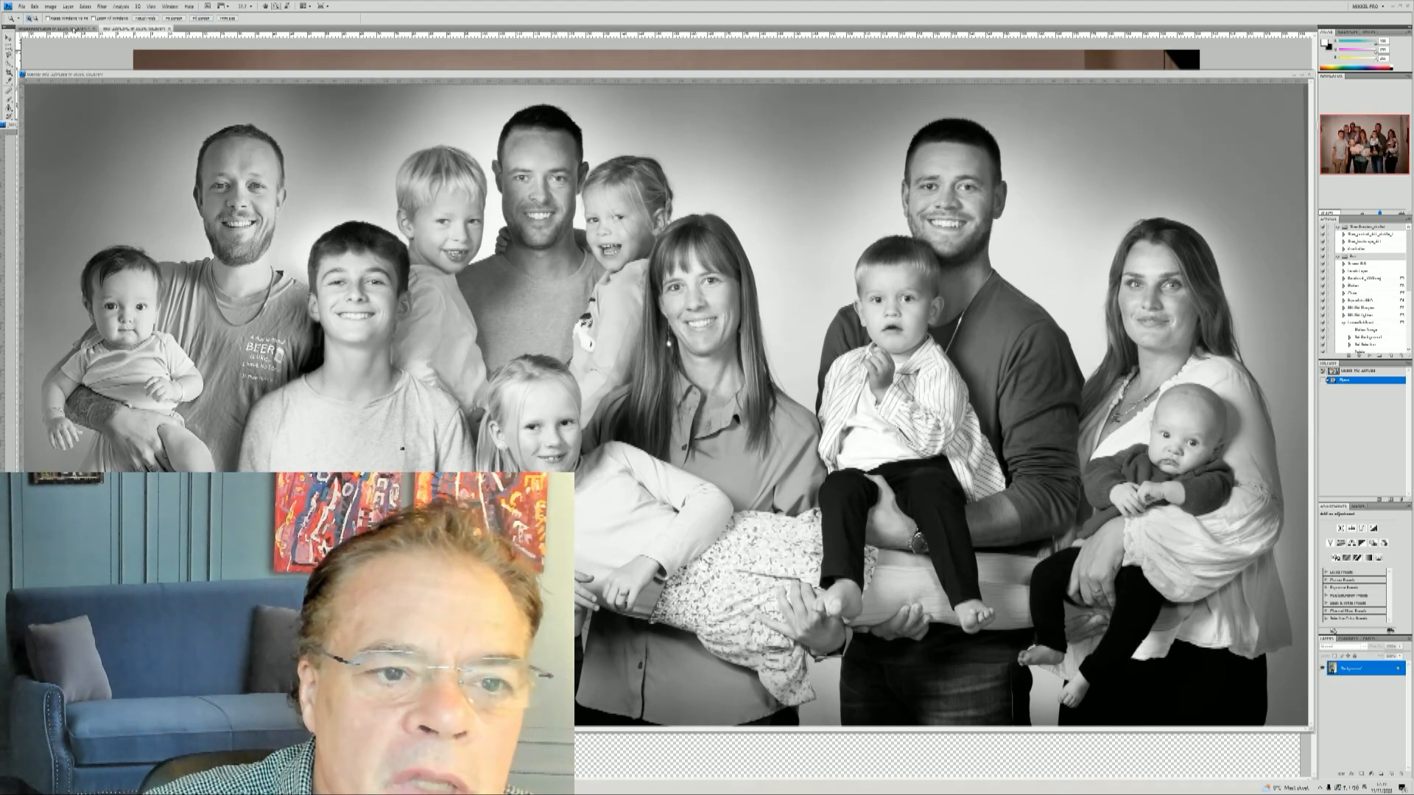
drag(74, 29, 213, 91)
right_click(293, 209)
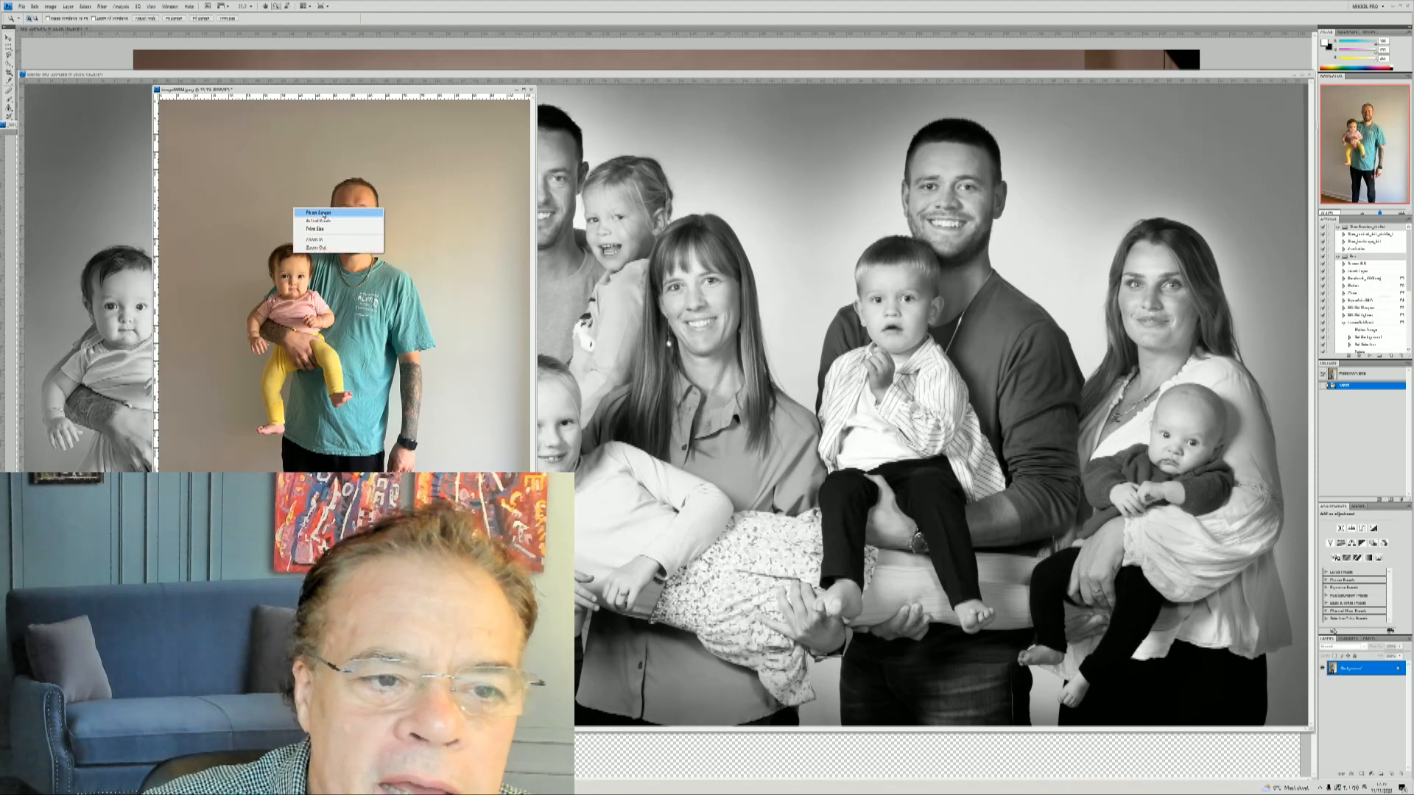
click(324, 214)
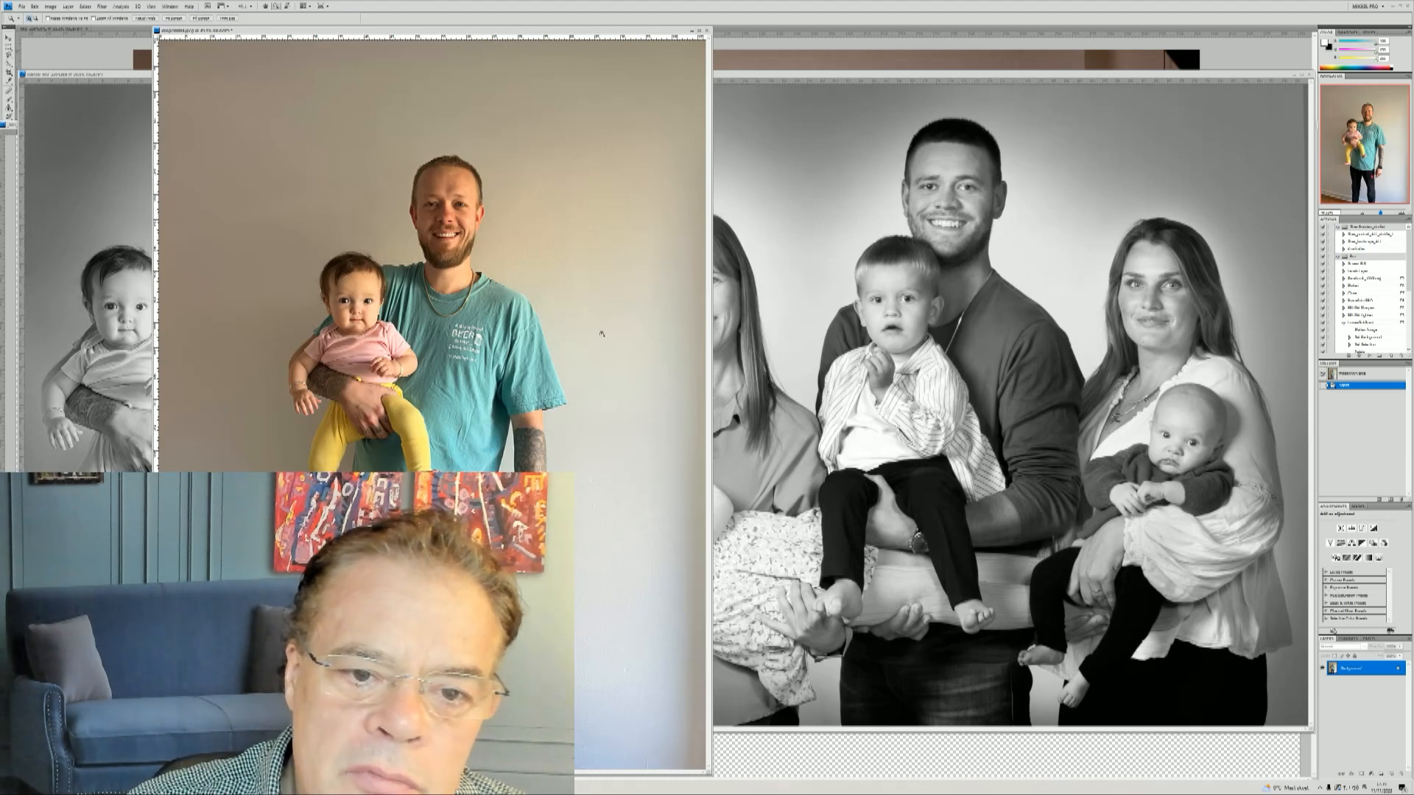
Examine the man-and-baby photo at actual pixels, including the wall texture beside the man, and return to the full view.
right_click(528, 282)
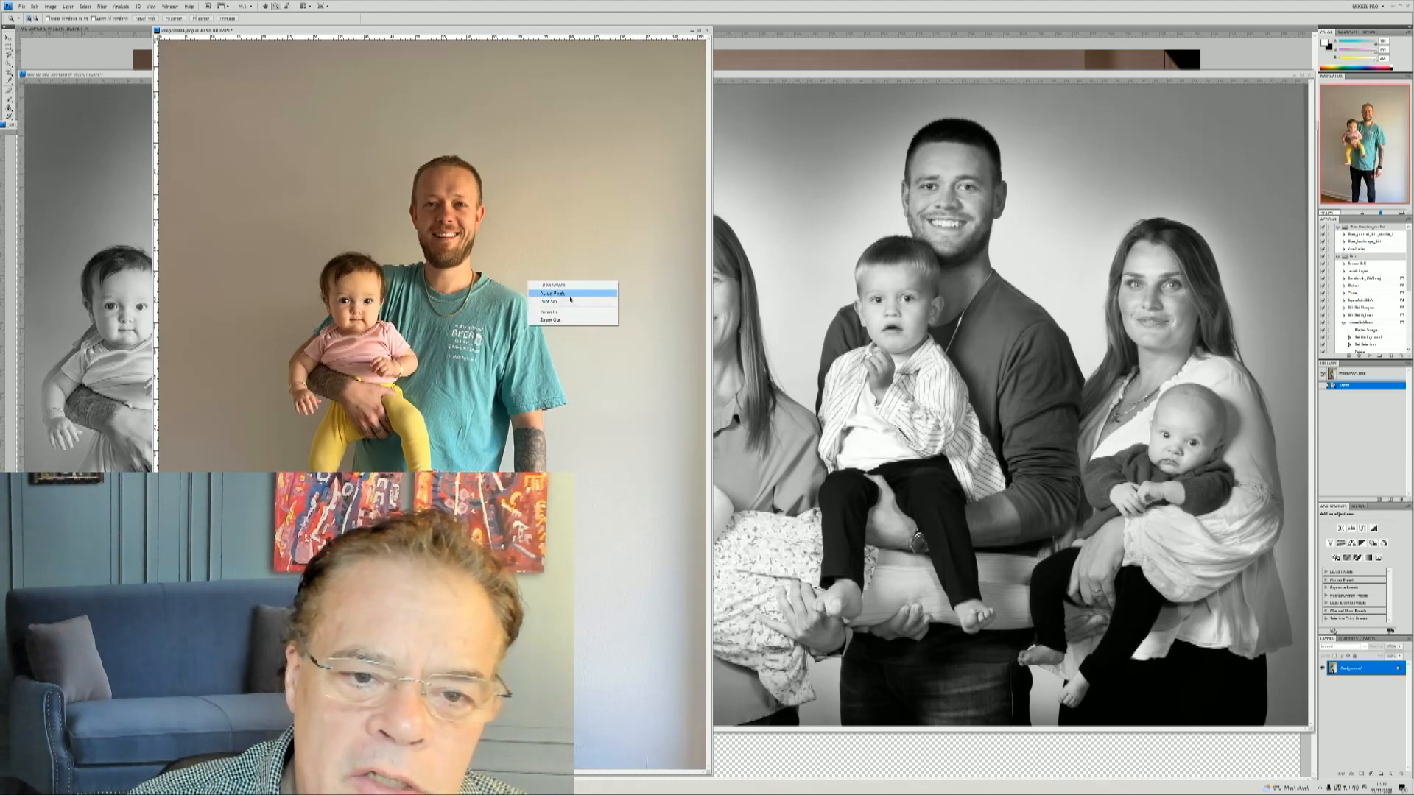
click(568, 301)
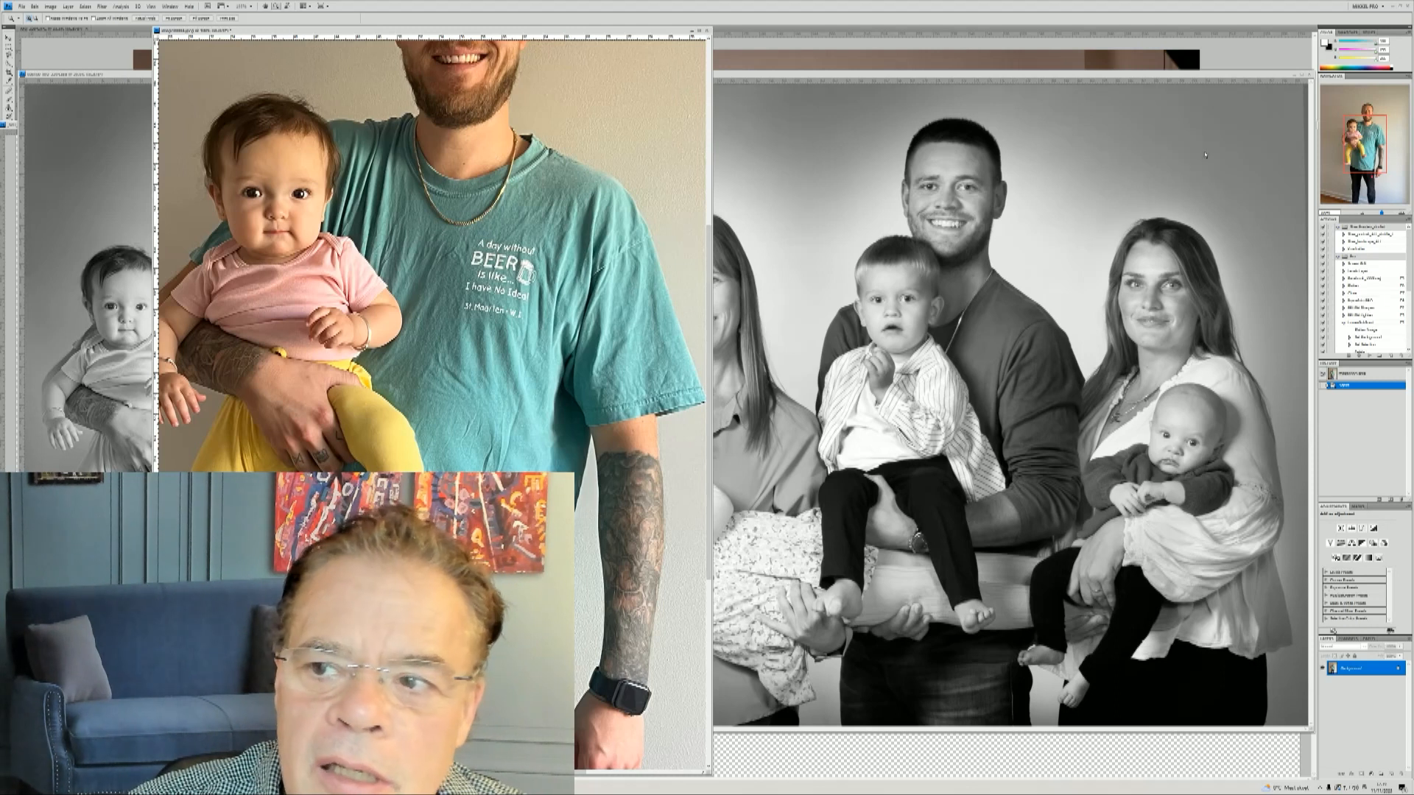
drag(1365, 142, 1387, 121)
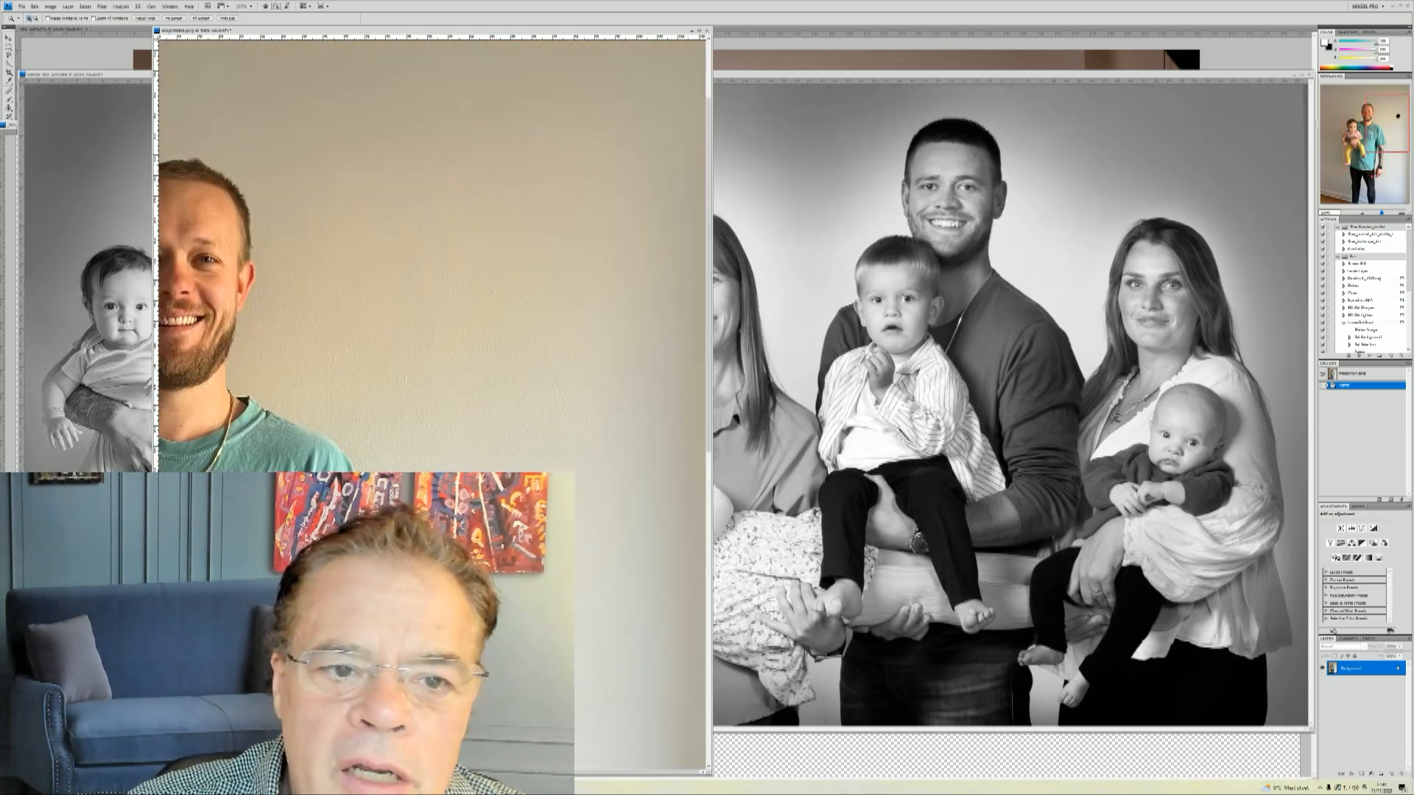
click(448, 397)
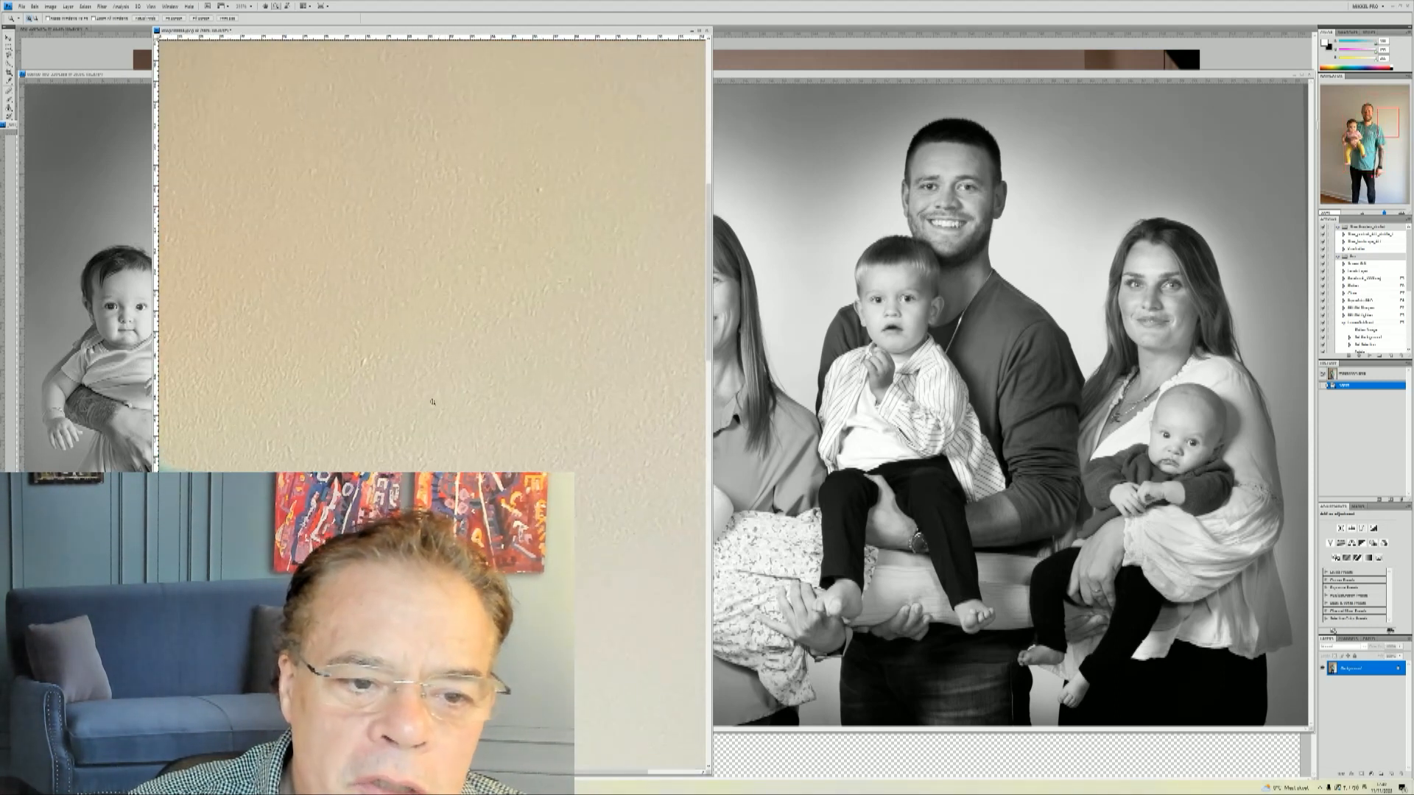
right_click(425, 404)
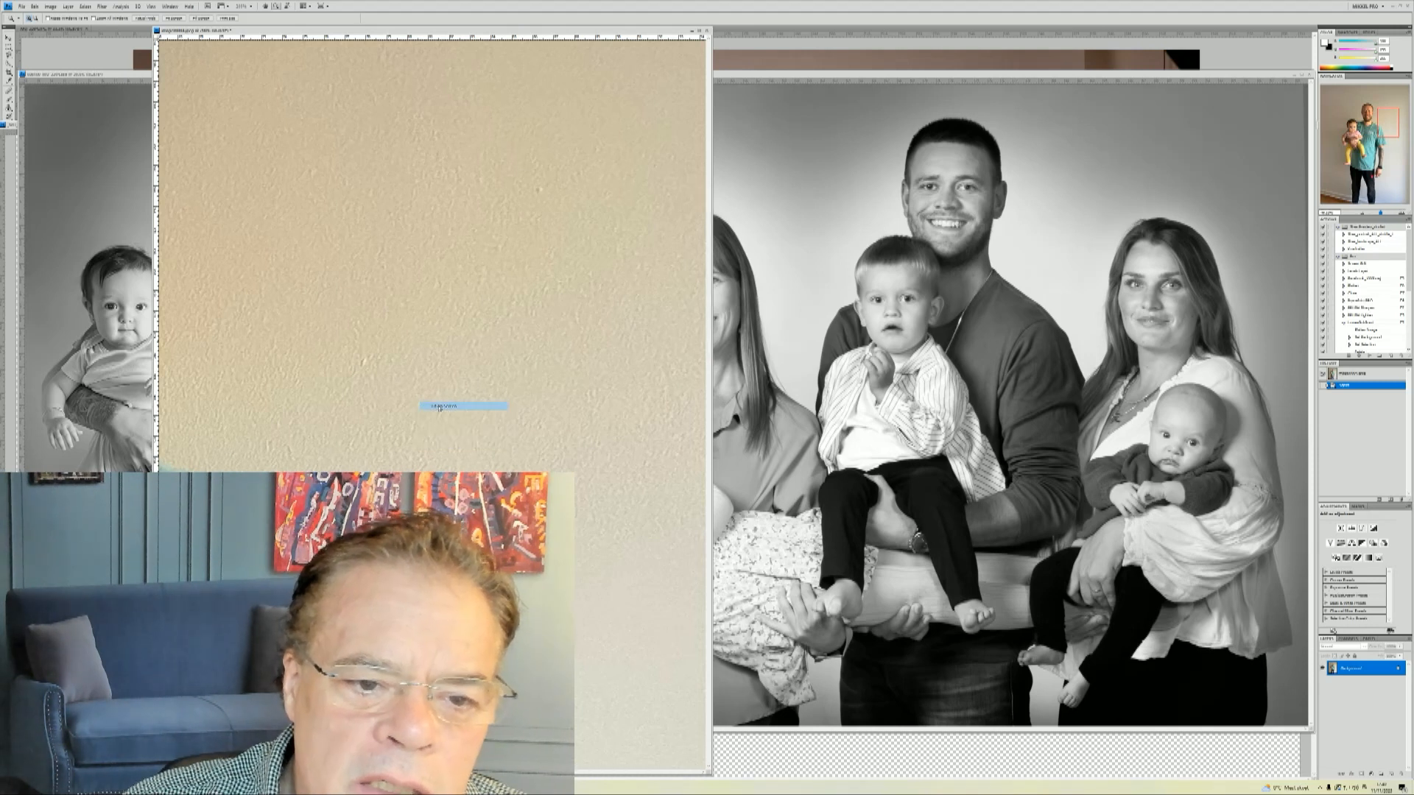
click(435, 405)
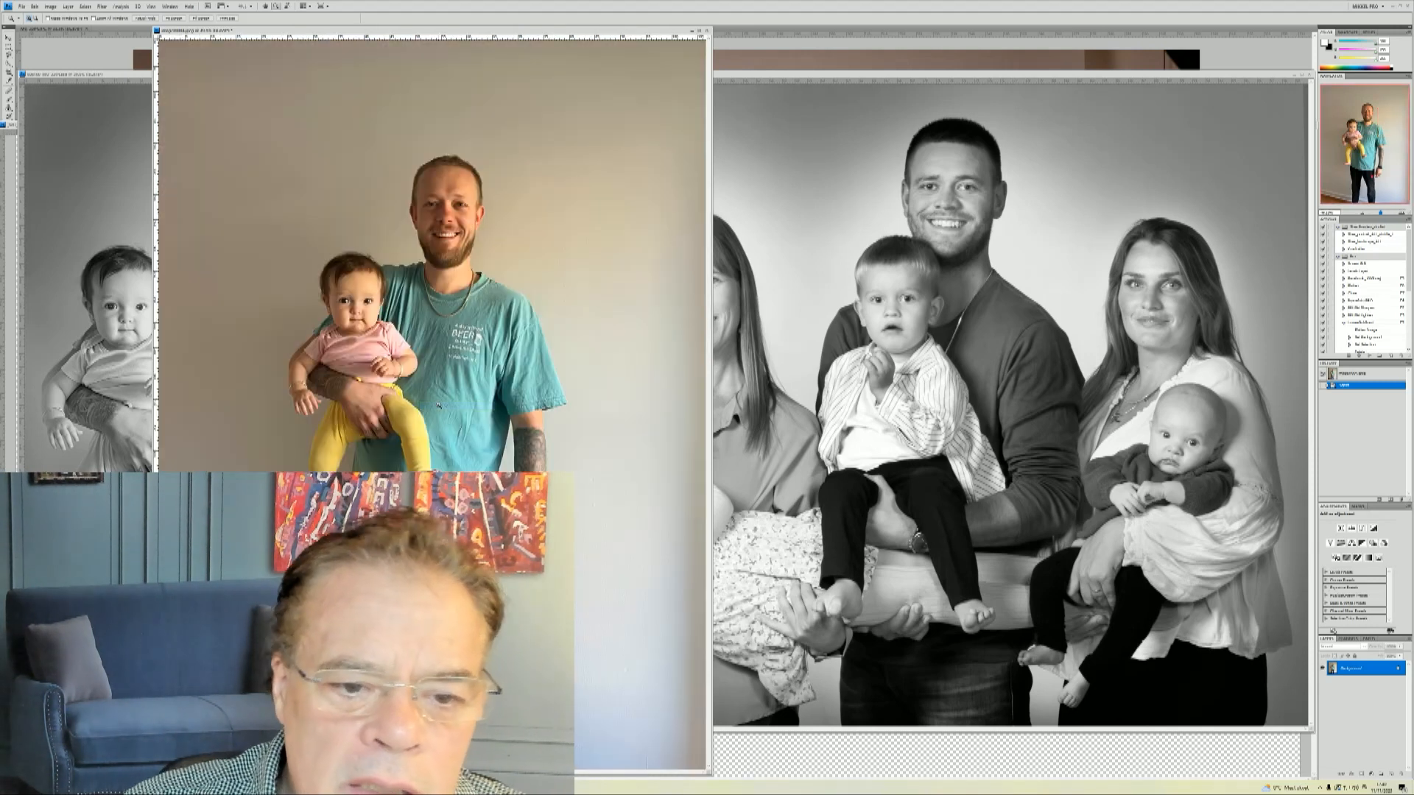
Examine the man's face and the fabric of his teal shirt at high magnification, and return to the full view.
click(558, 316)
click(512, 439)
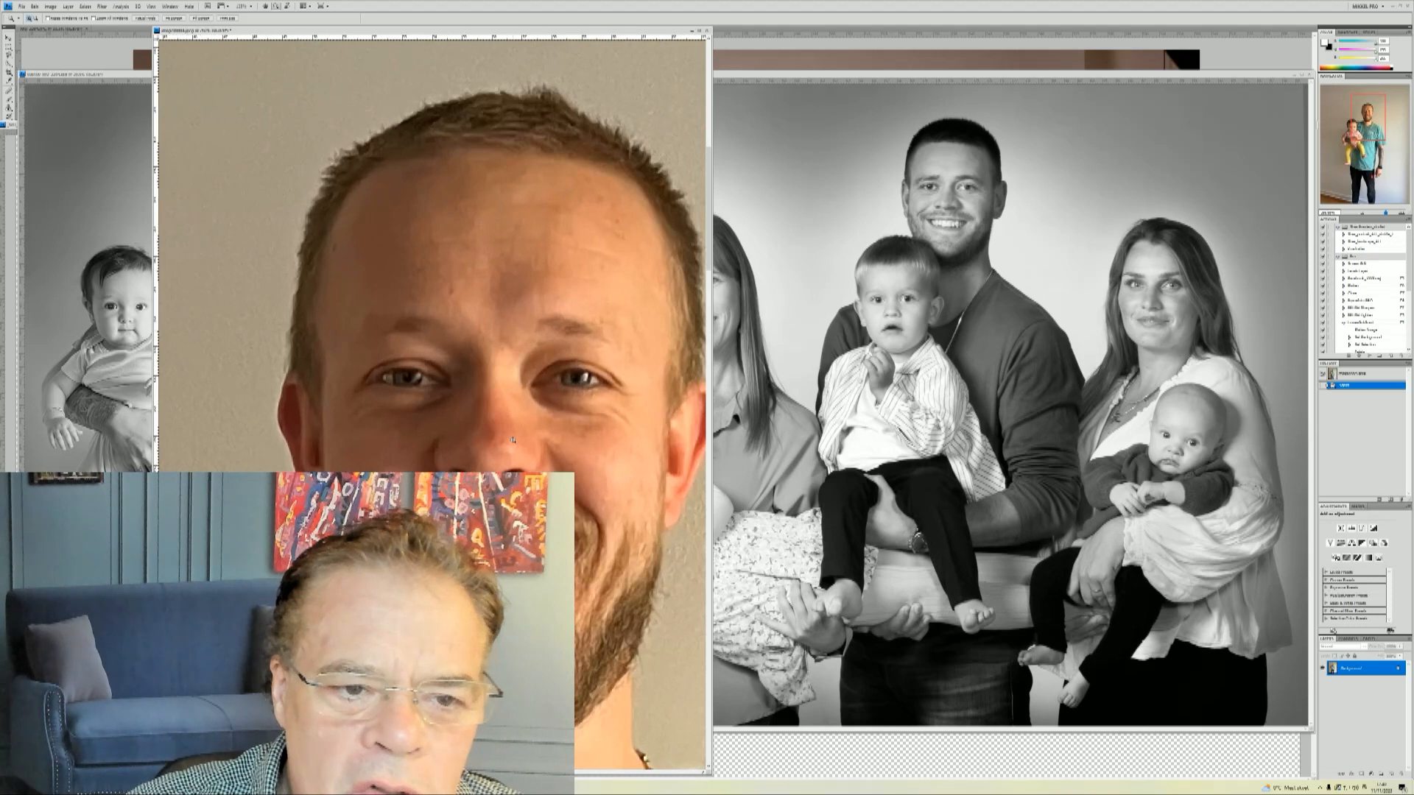
right_click(518, 394)
click(537, 399)
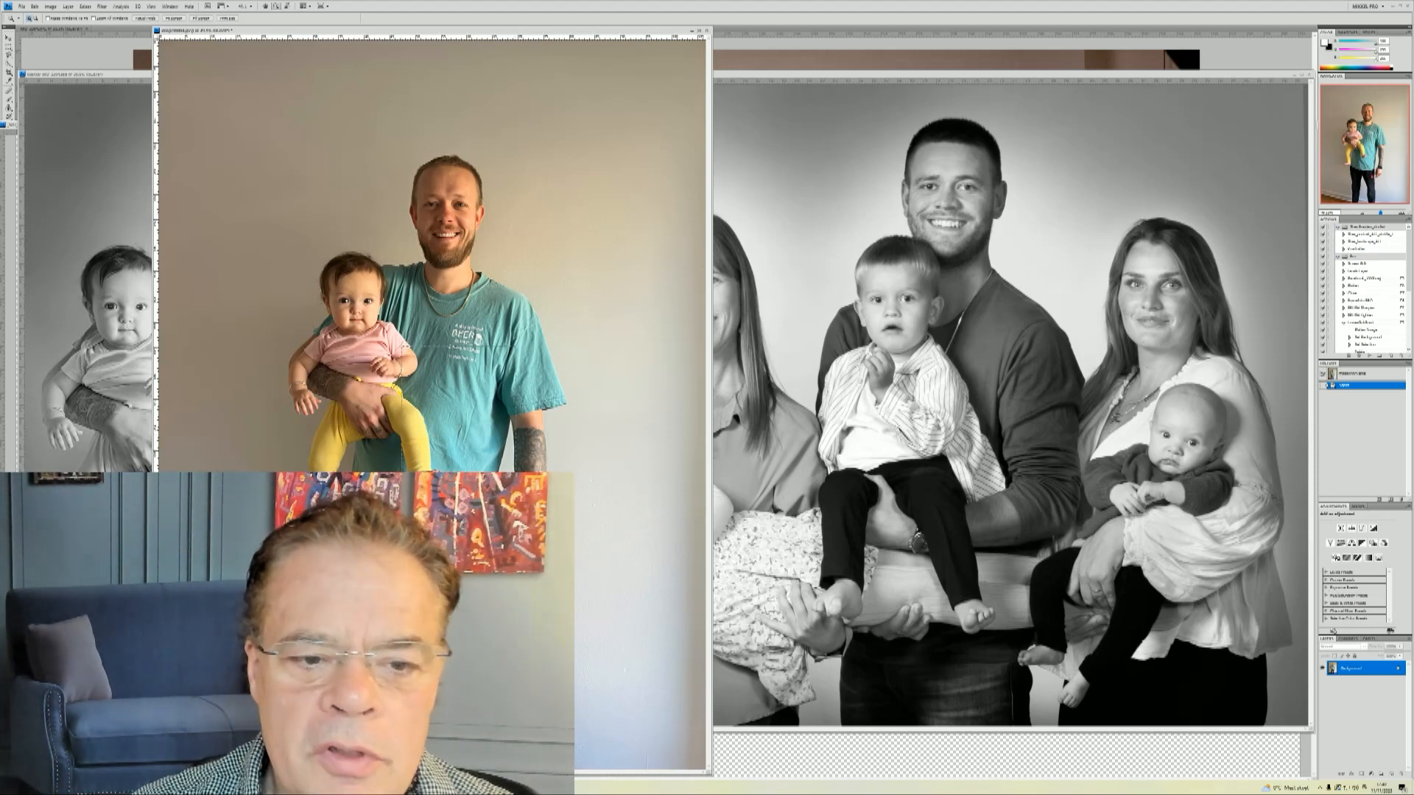
drag(401, 346, 517, 534)
right_click(363, 243)
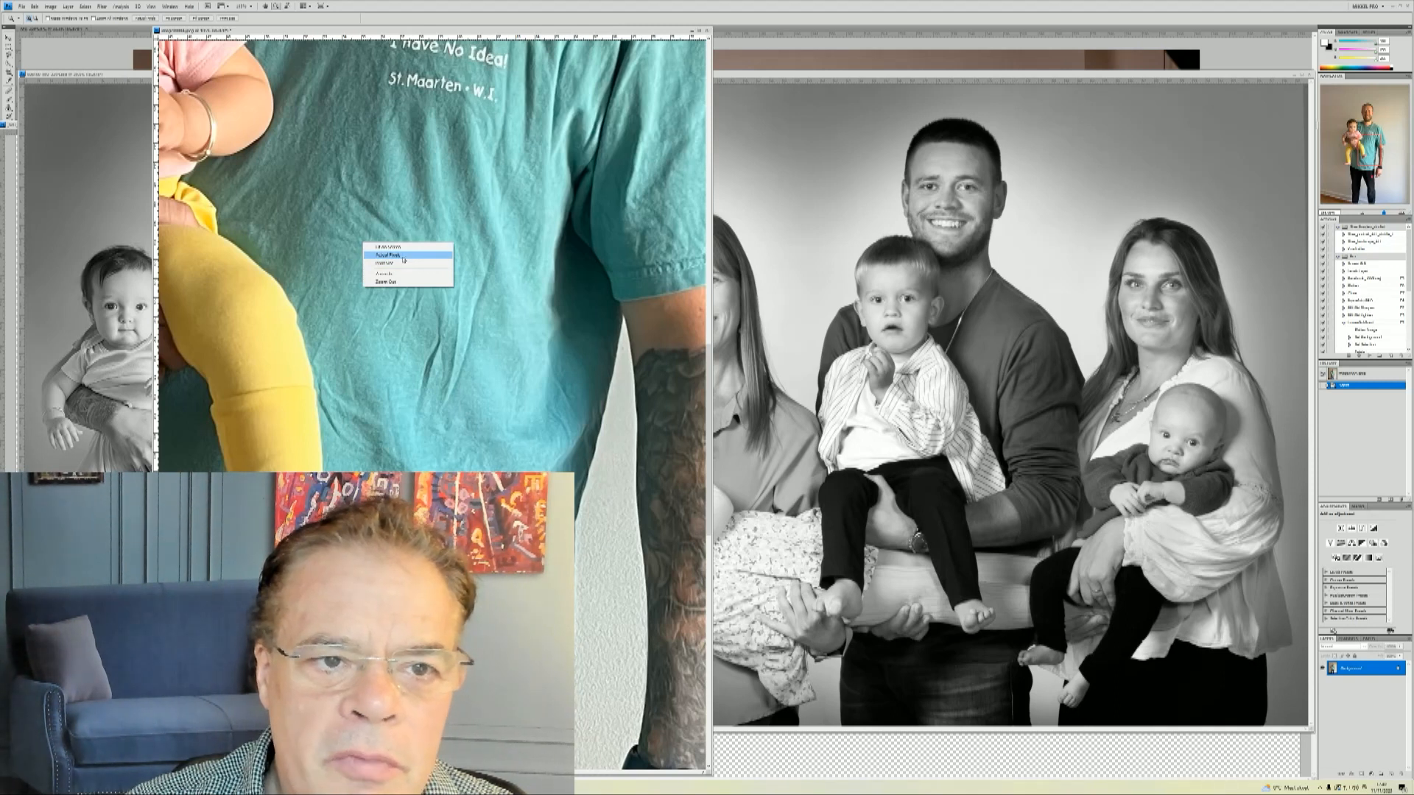
click(404, 256)
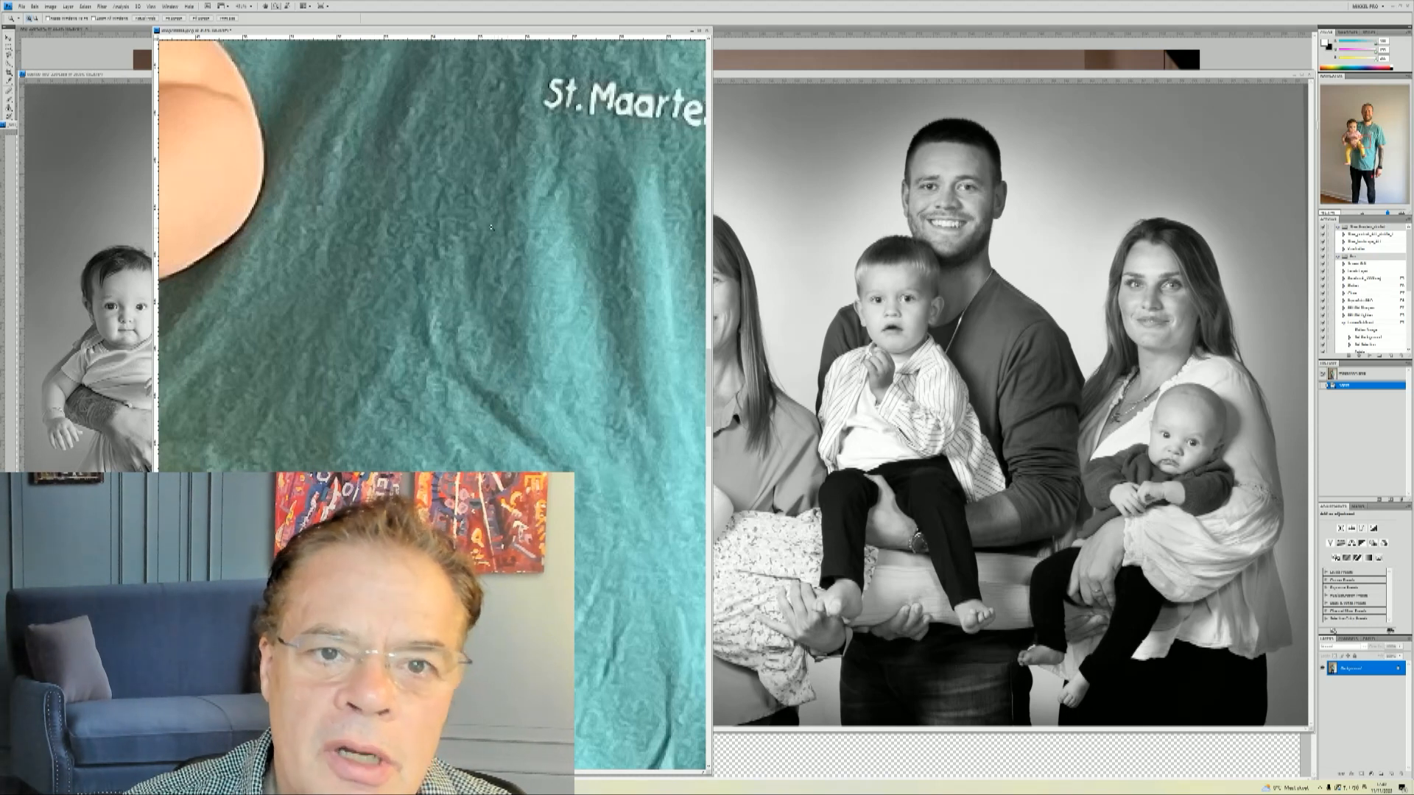
right_click(450, 229)
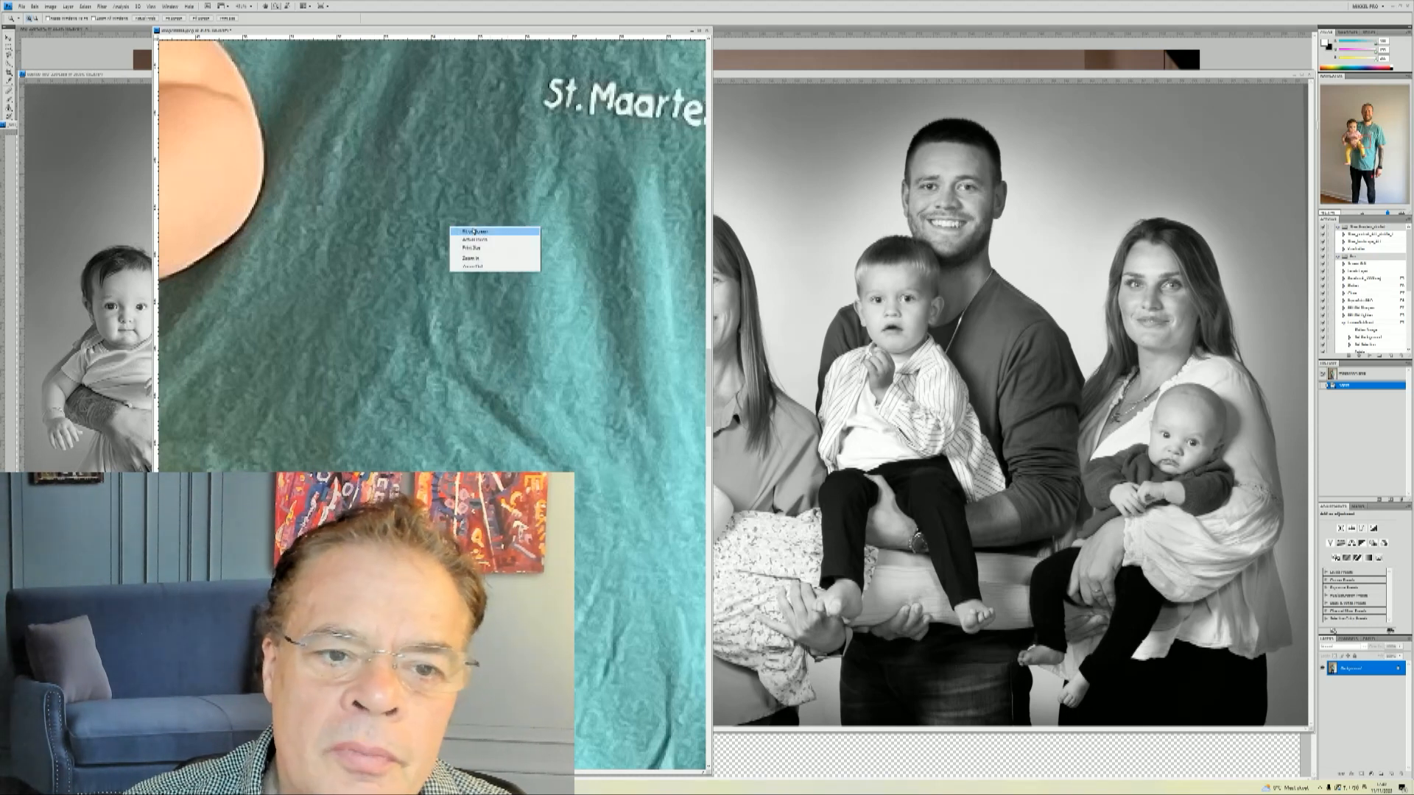
click(475, 231)
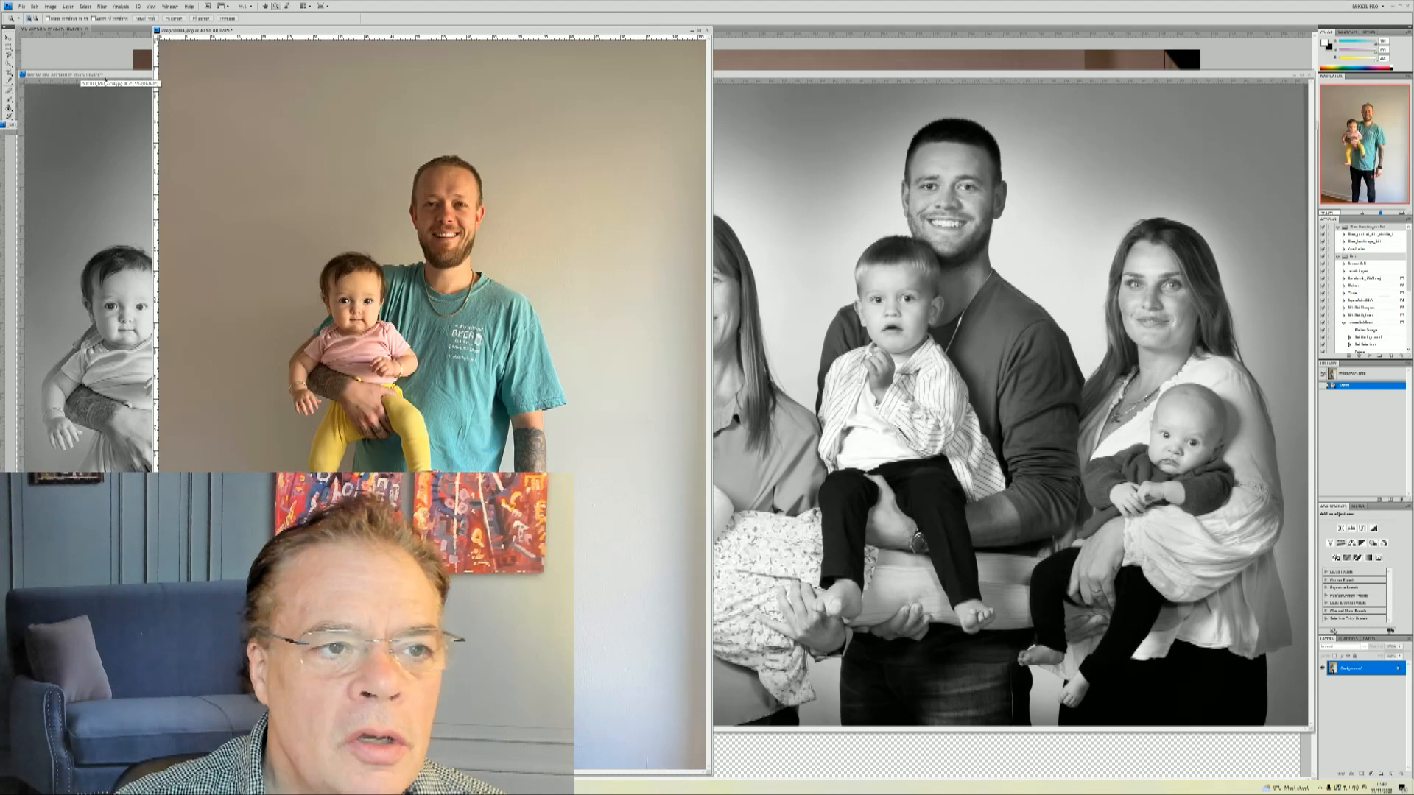
View the original colour group photo fitted on screen in its own floating window, and close it.
click(48, 29)
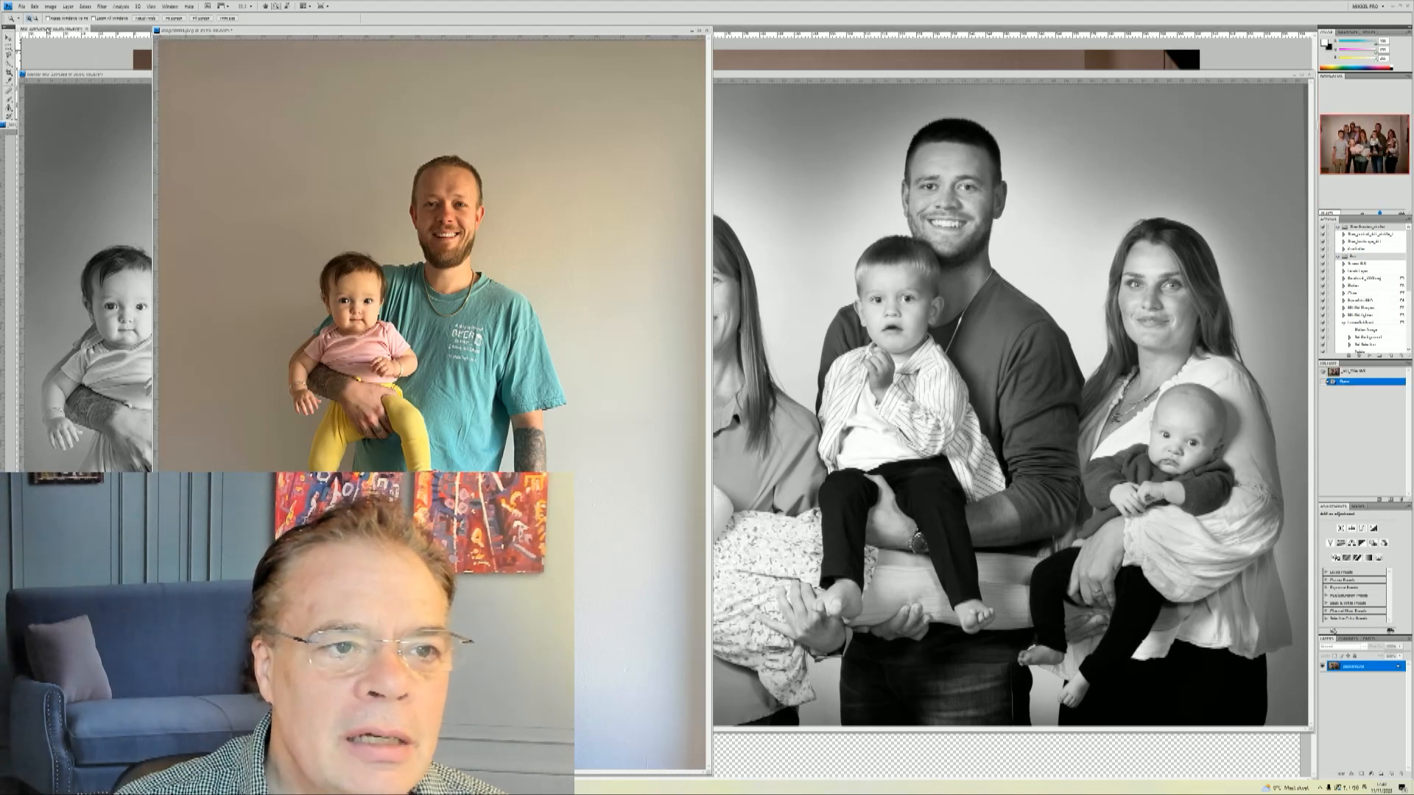
drag(223, 189, 776, 73)
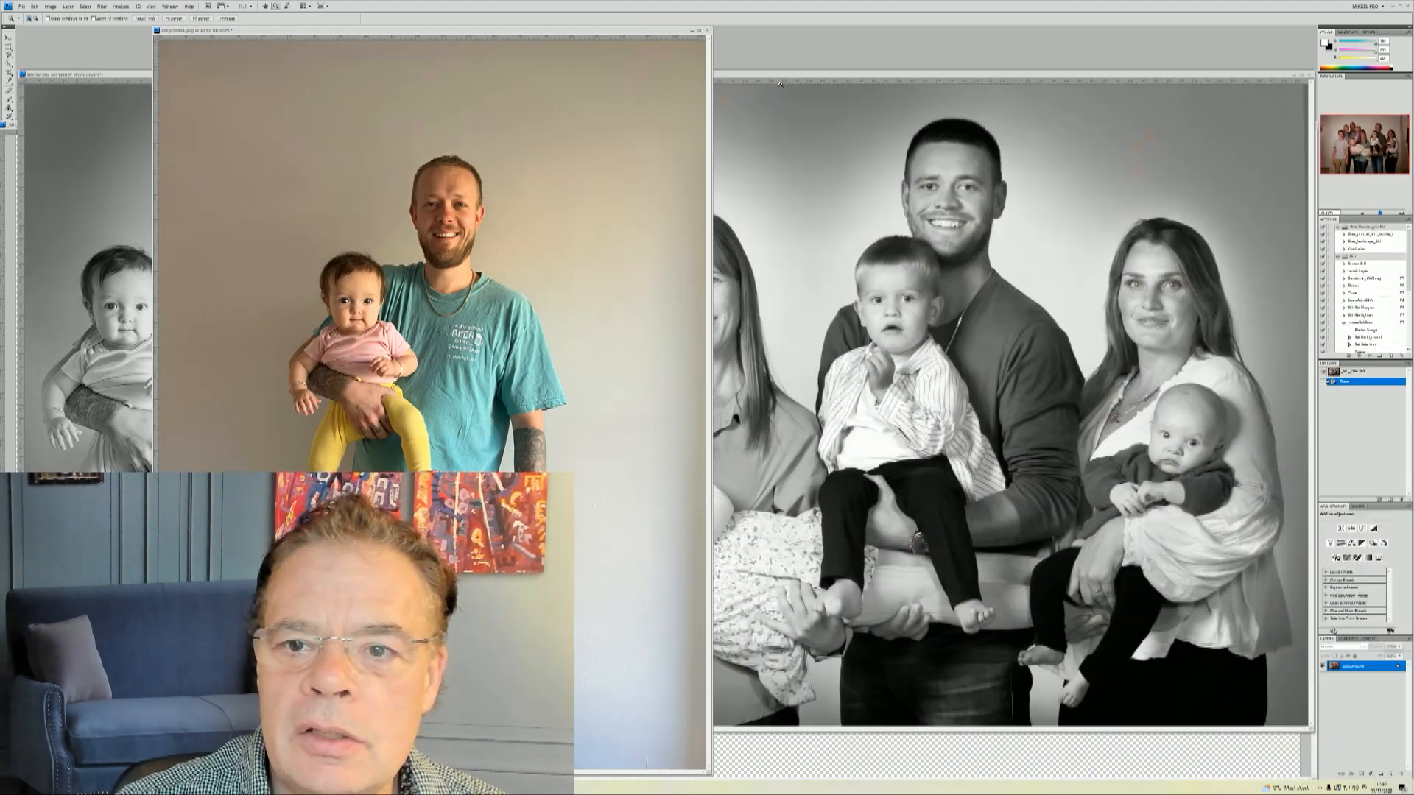
click(1076, 112)
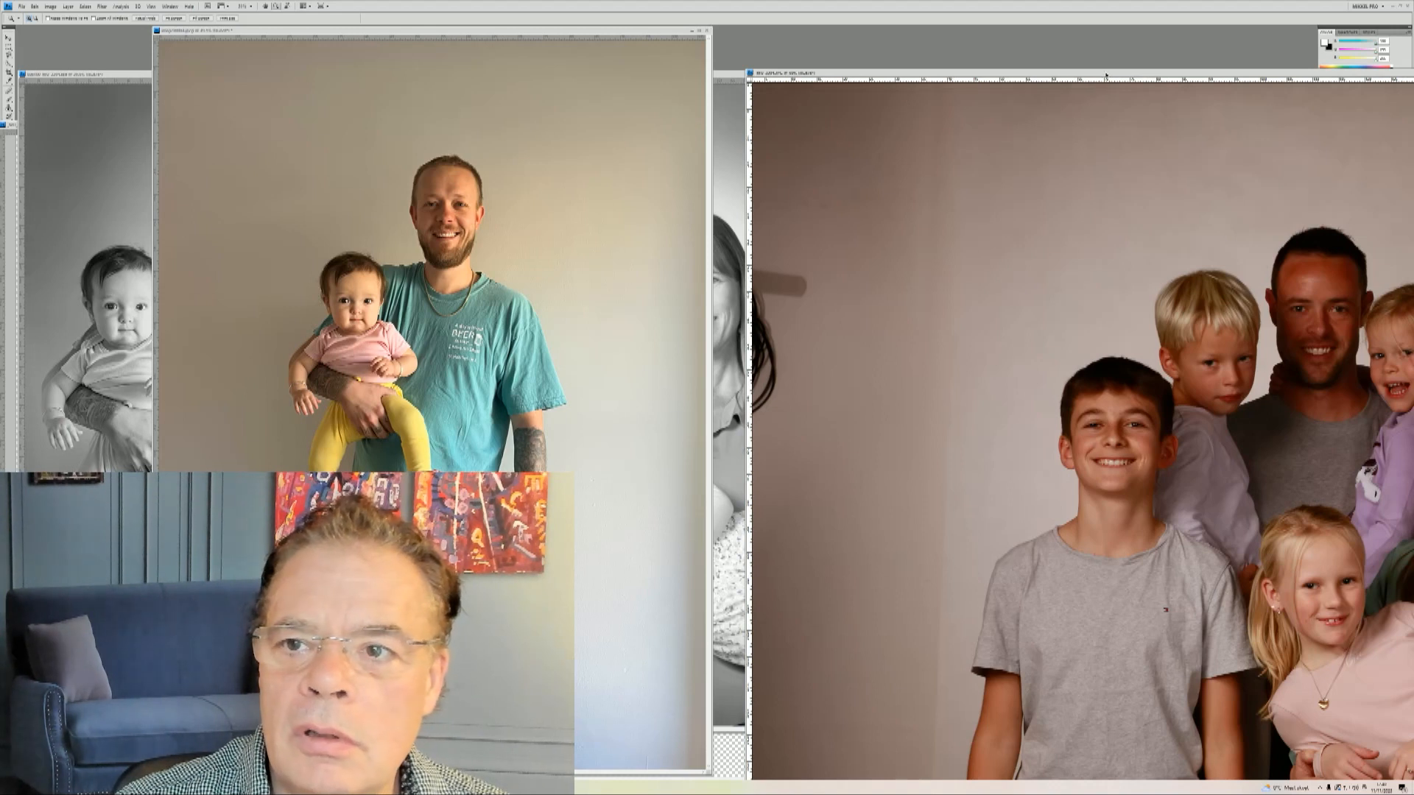
drag(1106, 73, 445, 46)
right_click(536, 228)
click(556, 233)
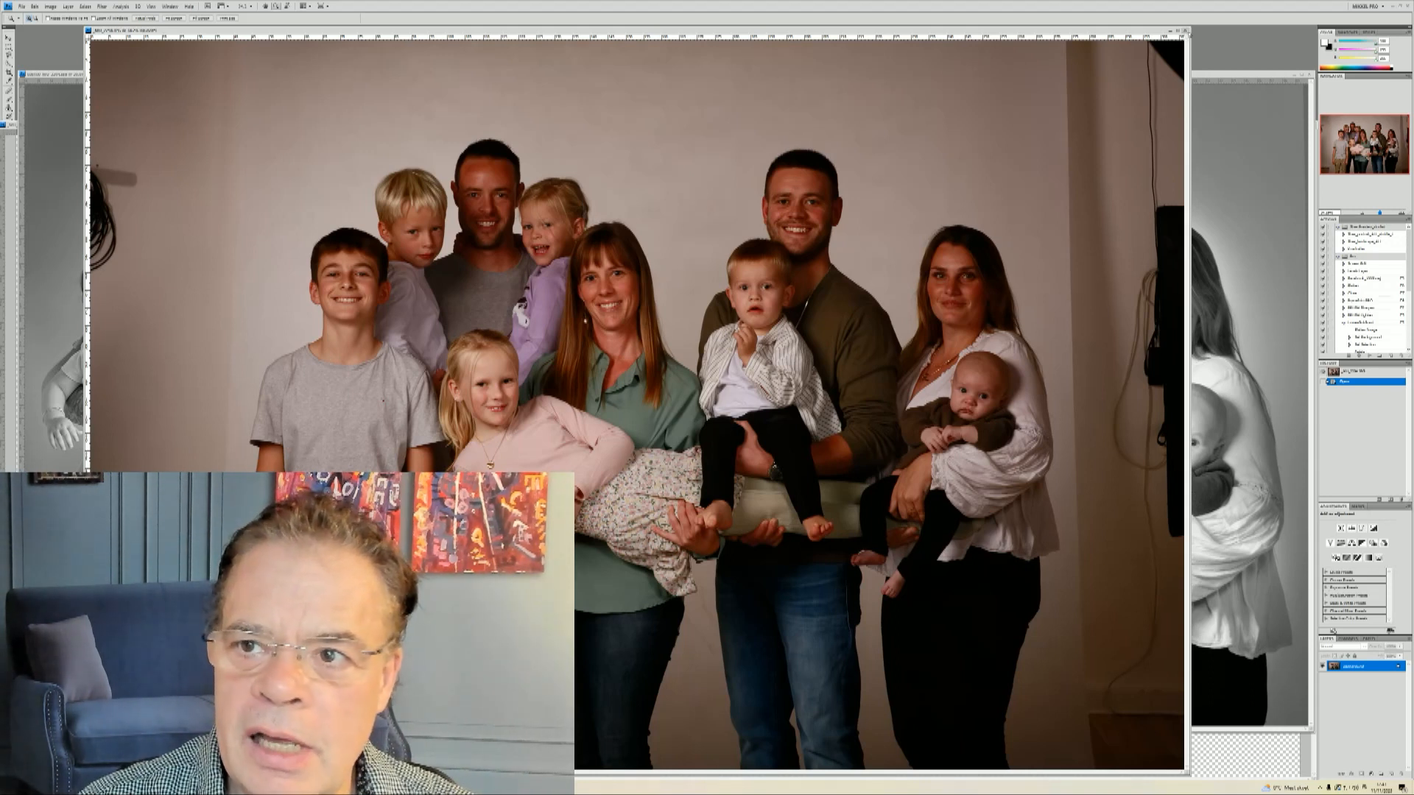
click(1186, 32)
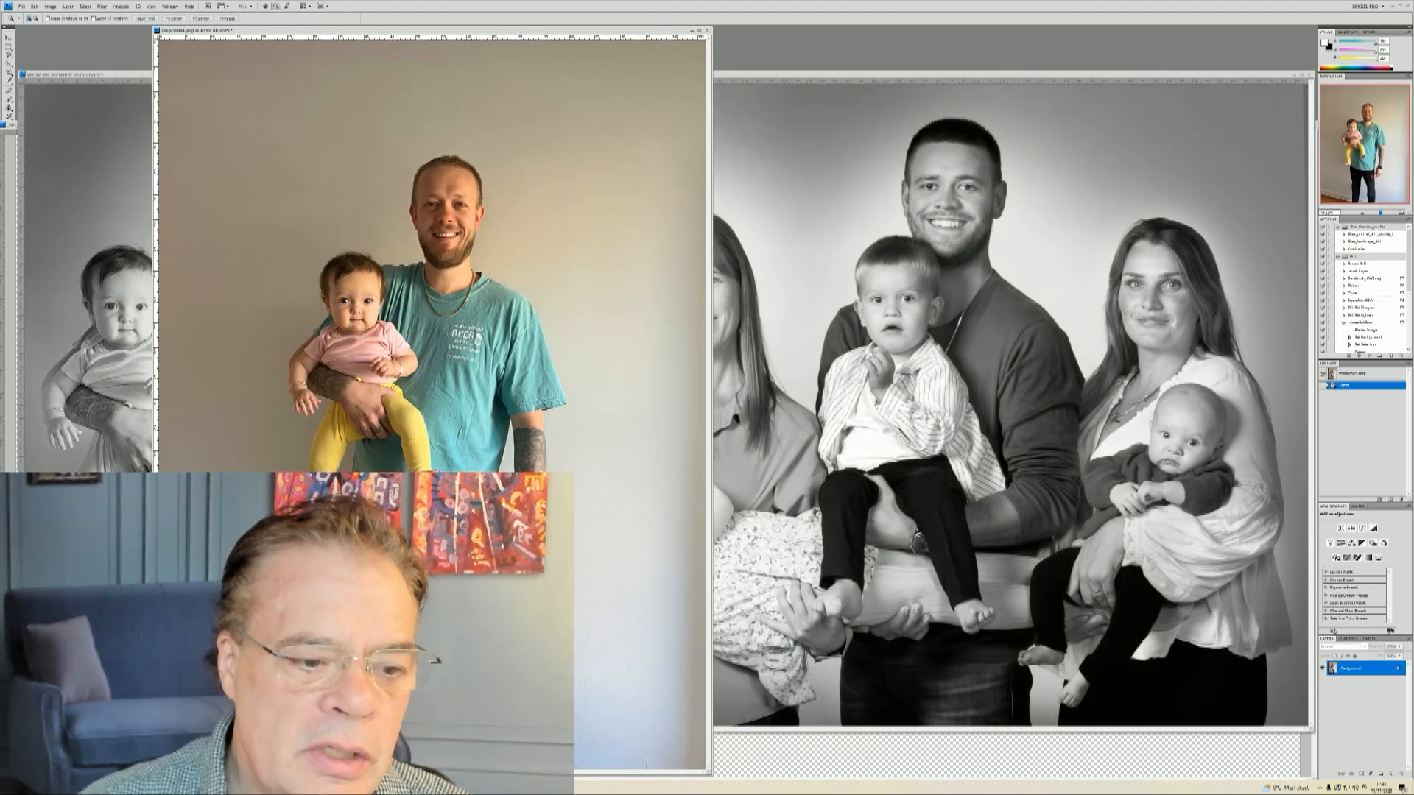
Restore the minimized layered composite document and fit it on screen.
click(10, 125)
right_click(756, 229)
click(781, 236)
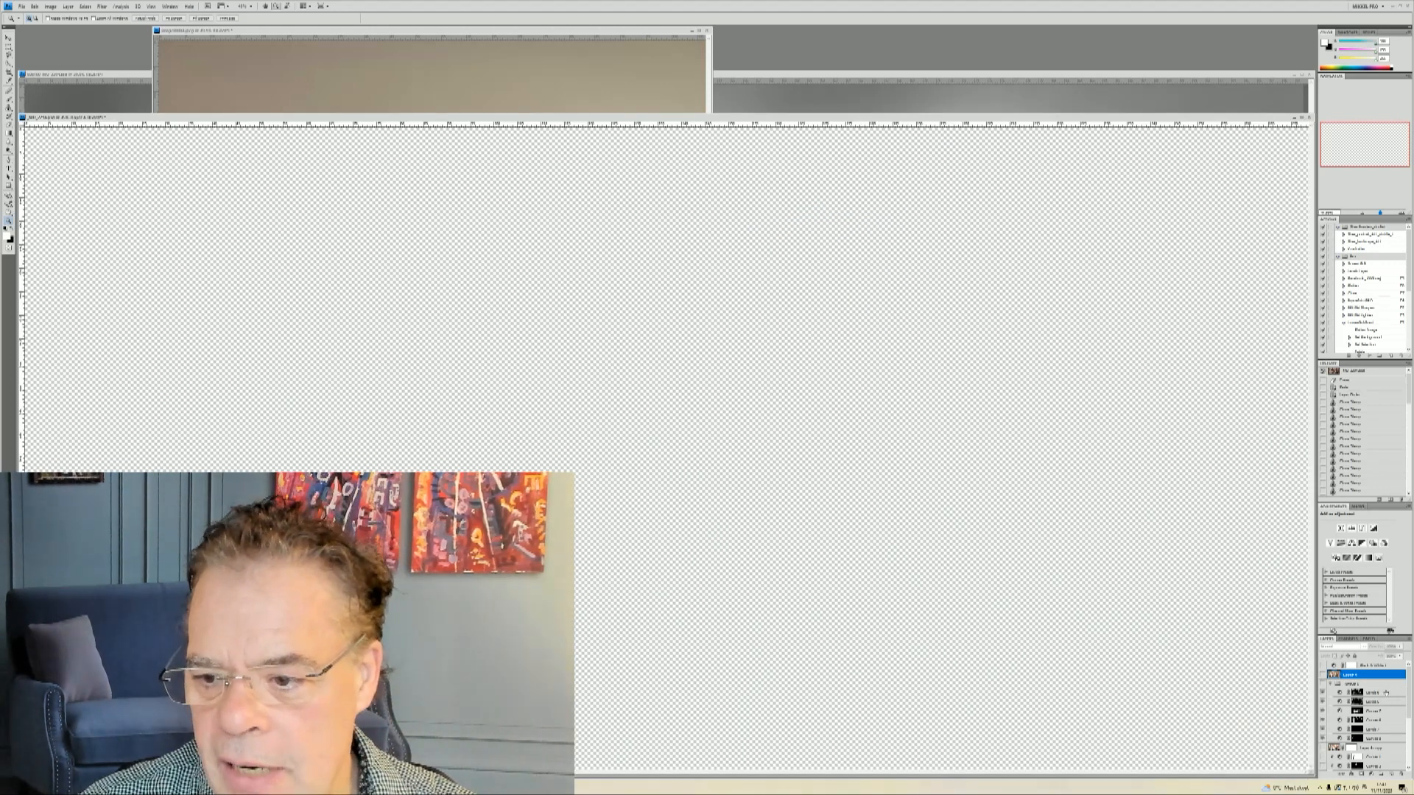
Make the bottommost layer with the man-and-baby photo visible and examine his shirt sleeve and tattooed arm up close.
drag(1408, 694, 1411, 771)
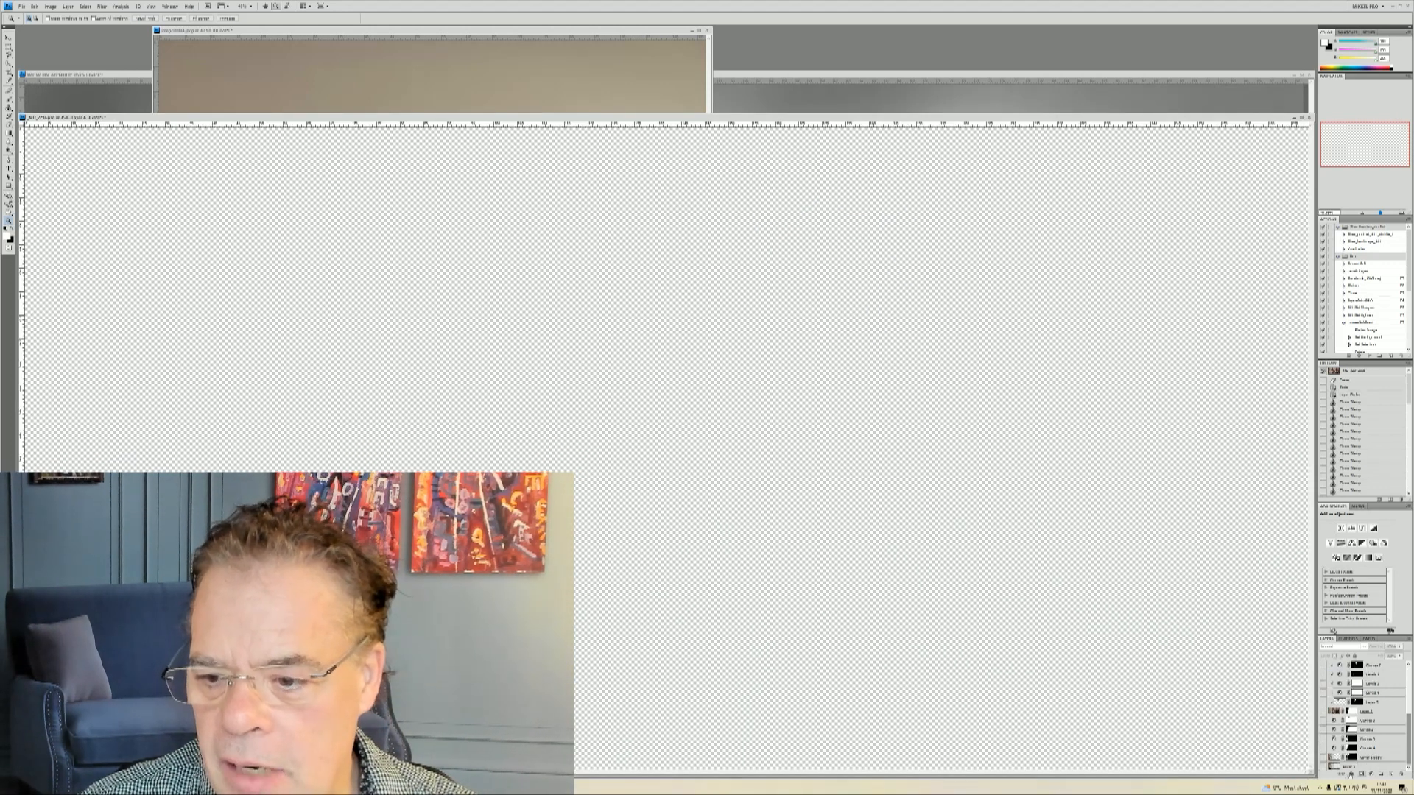
click(1322, 767)
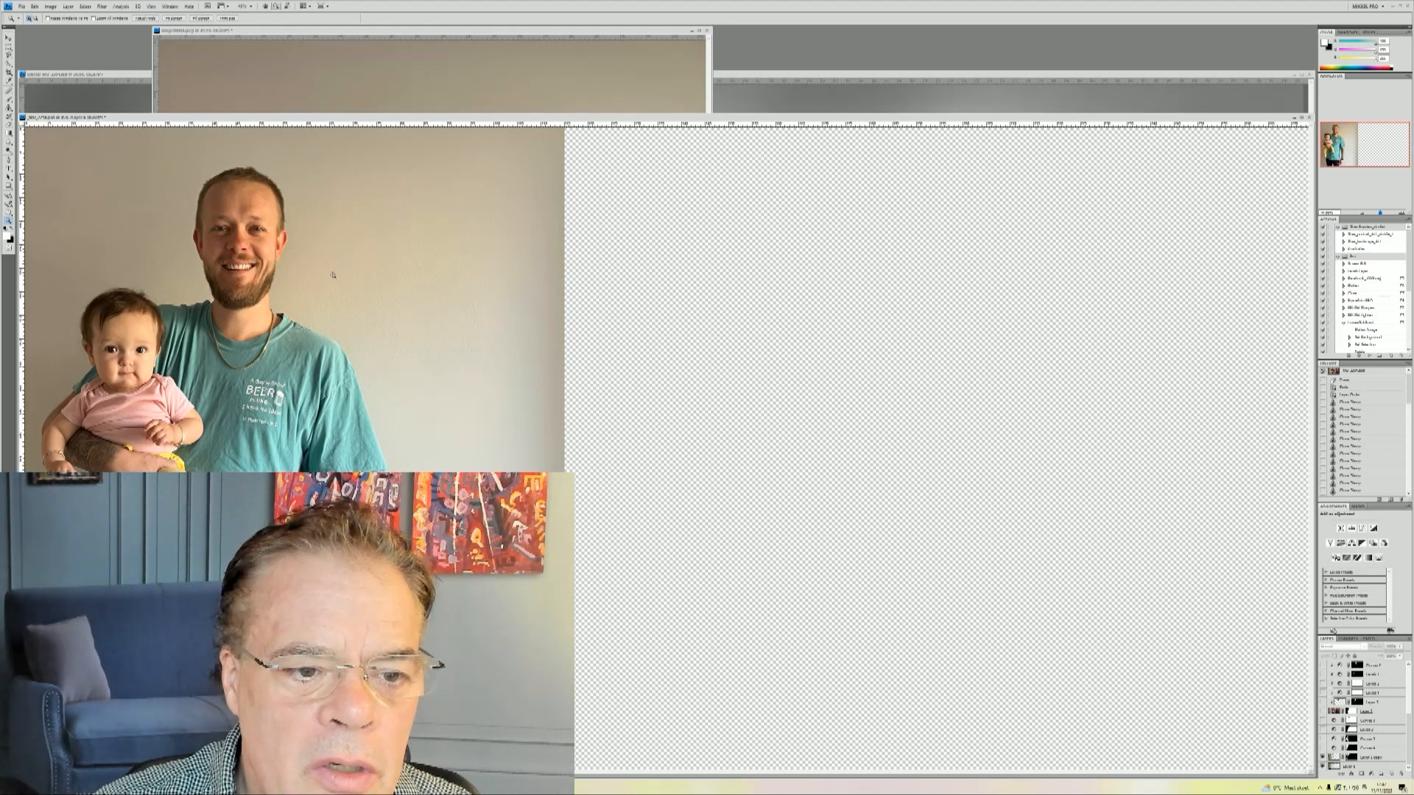
drag(161, 342, 452, 622)
drag(245, 214, 1112, 698)
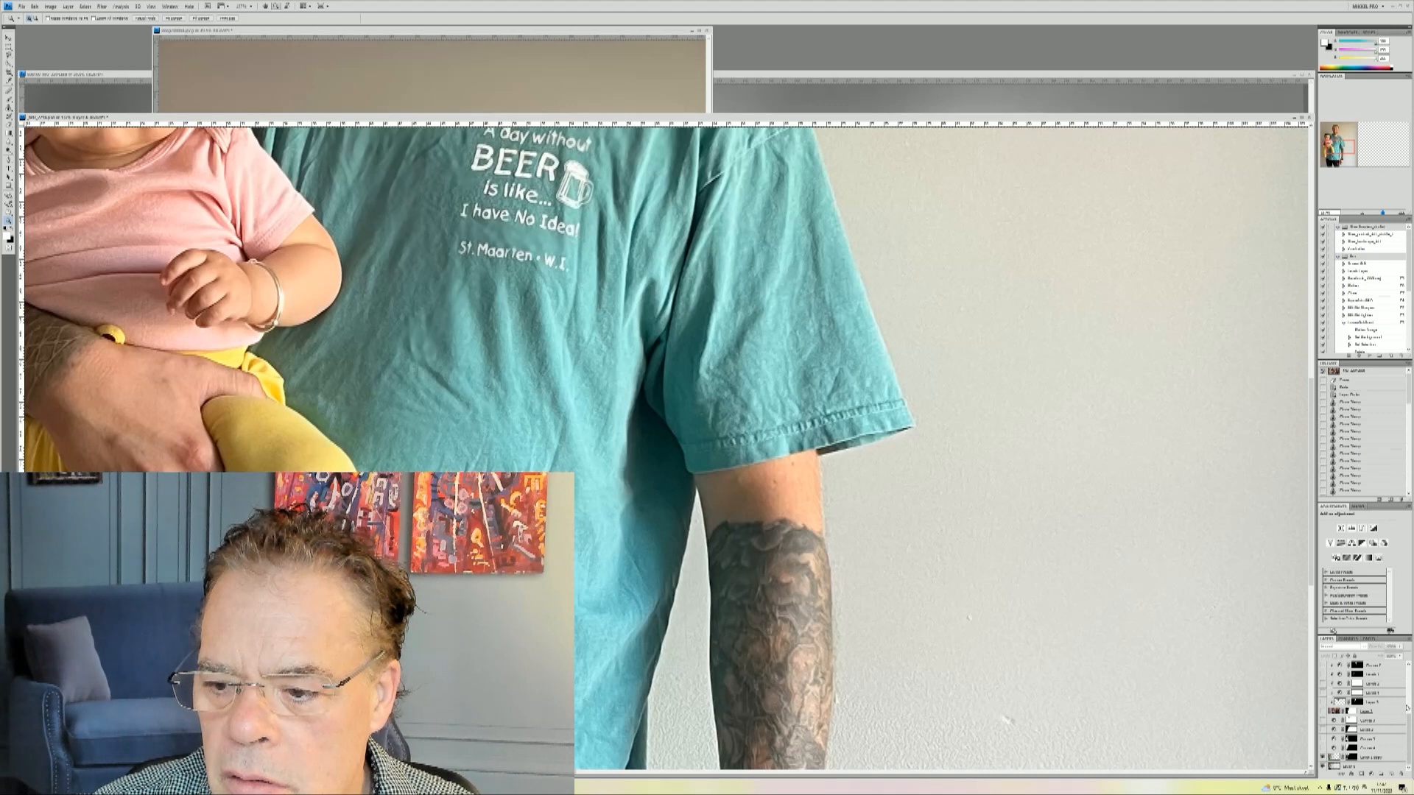
Fit the composite on screen and make the masked adjustment layers directly above the man-and-baby photo visible.
drag(1409, 726, 1411, 677)
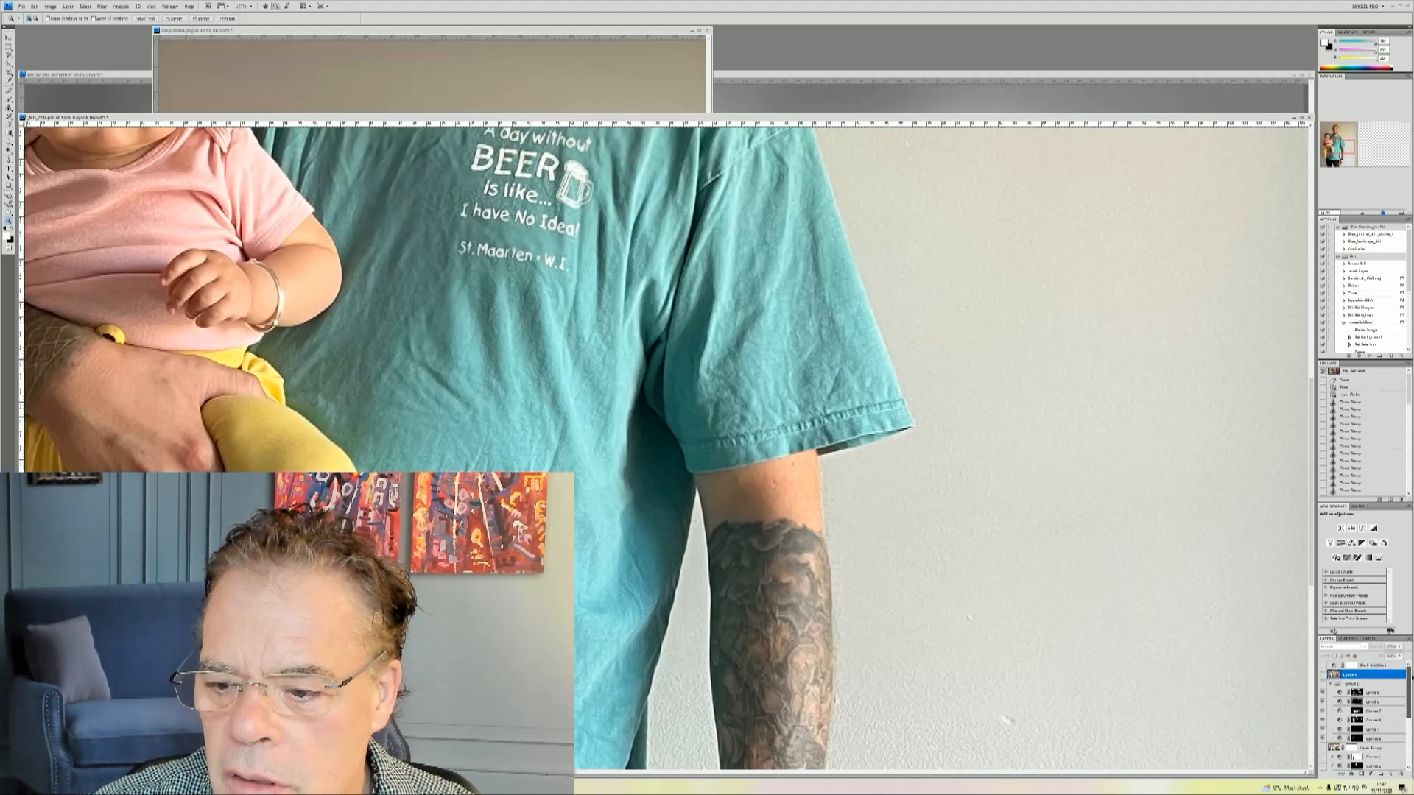
right_click(666, 591)
click(692, 596)
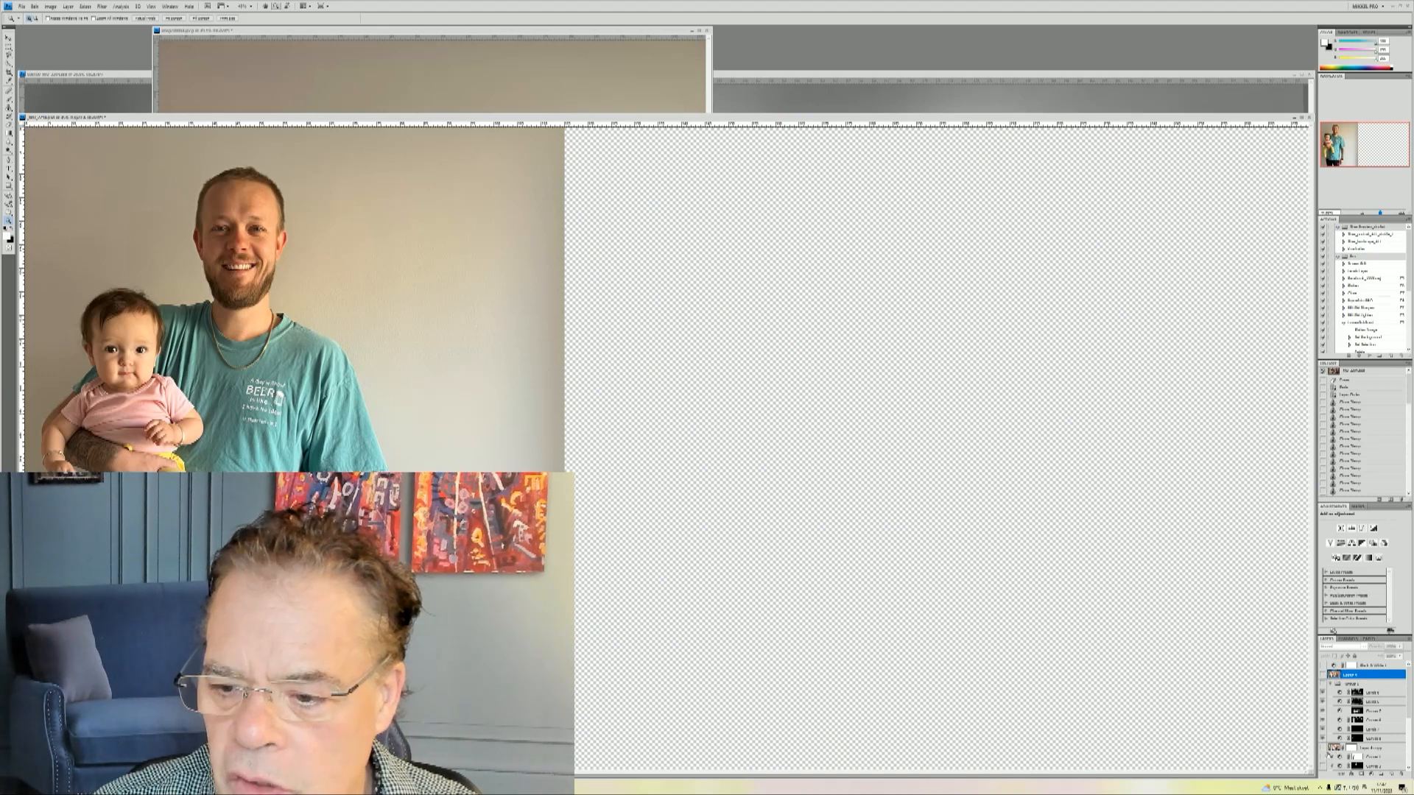
drag(1404, 712, 1405, 774)
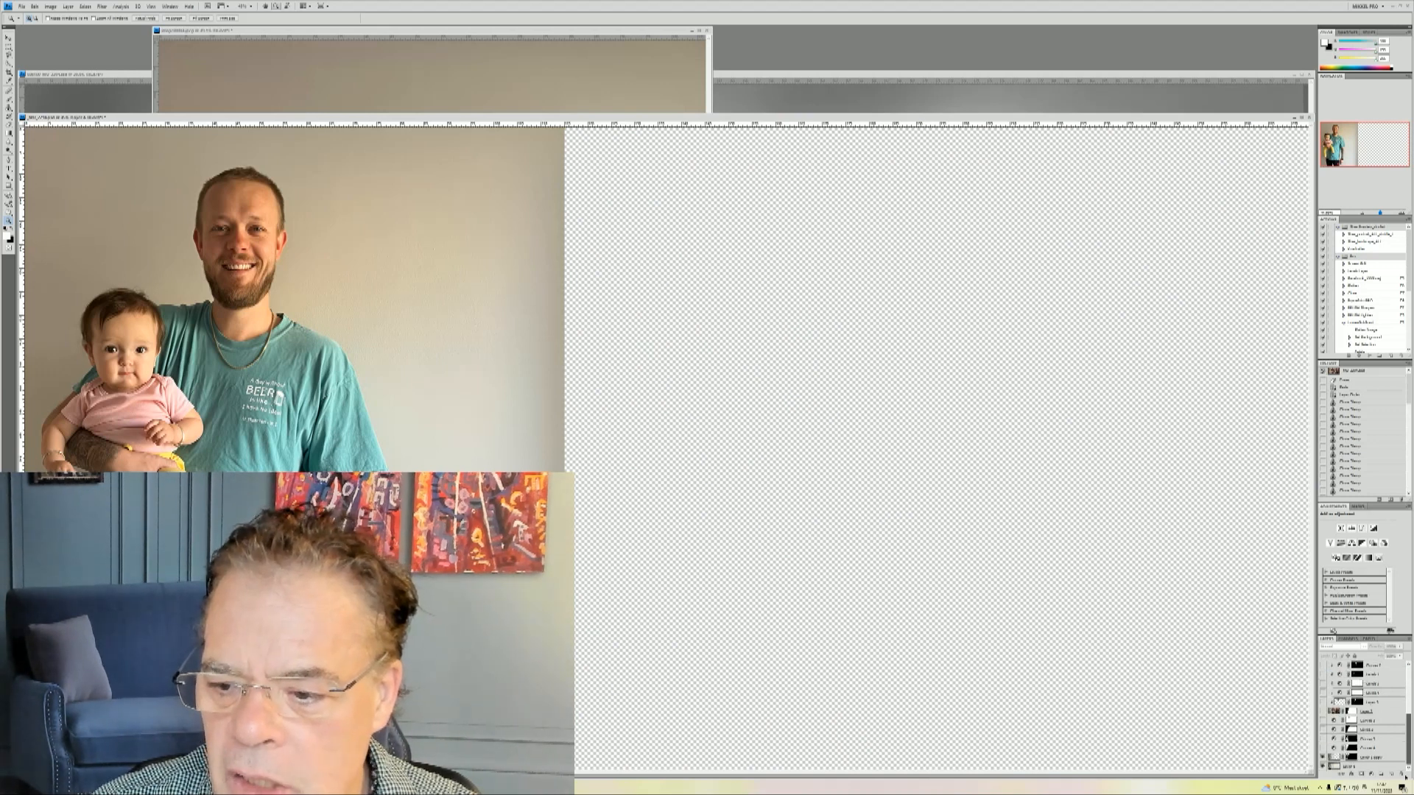
click(1323, 749)
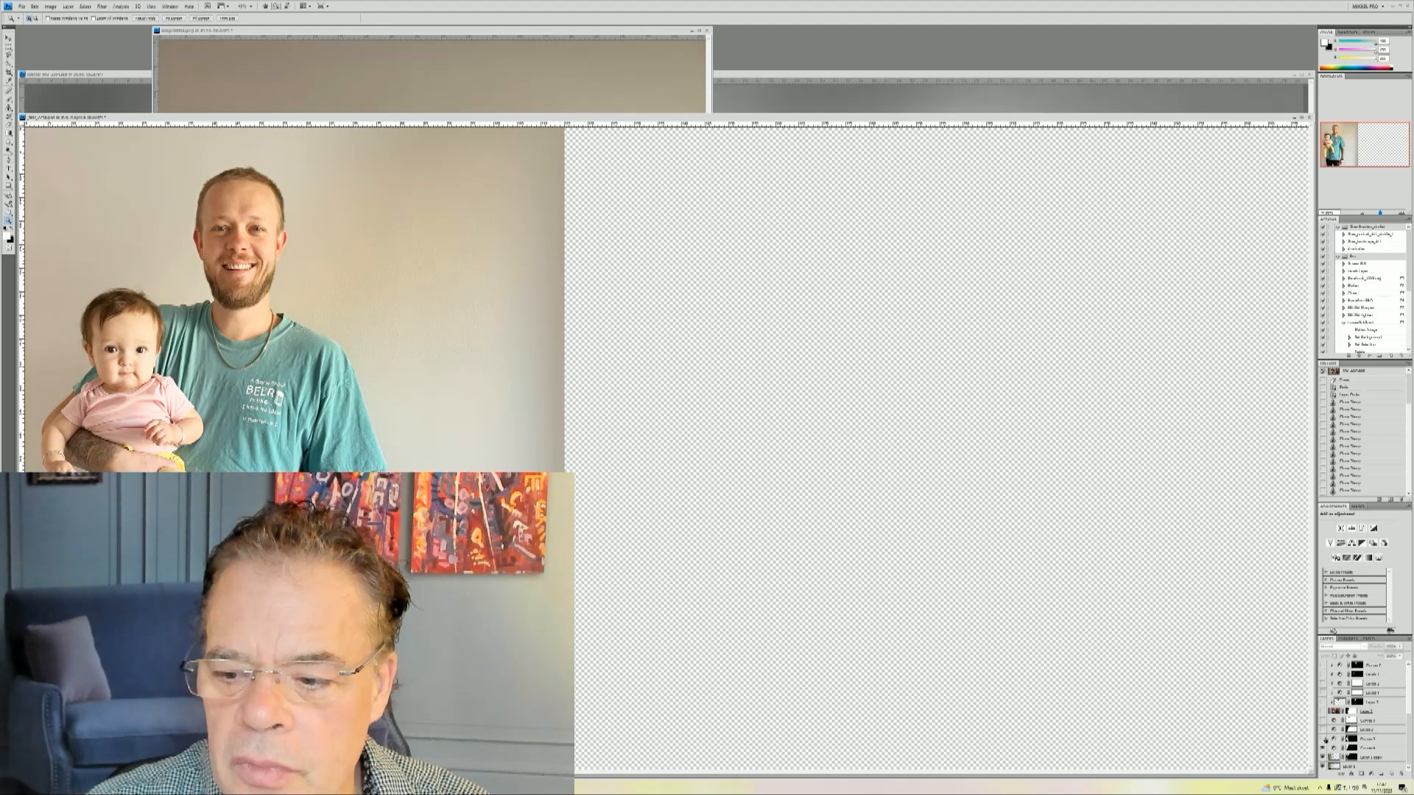
click(1323, 729)
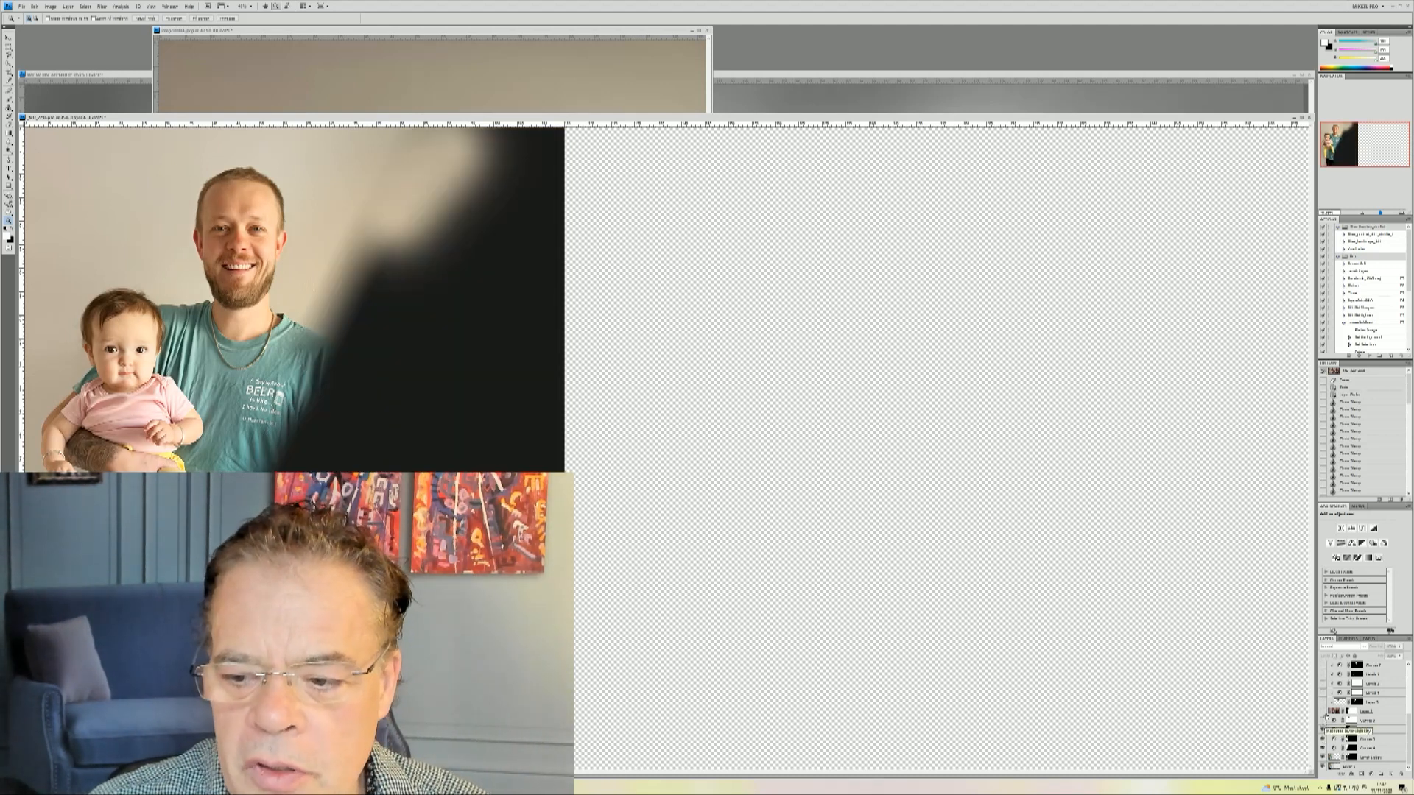
Make the group photo layer visible over the man-and-baby photo and compare the adjustment layers directly beneath it on and off.
click(1323, 711)
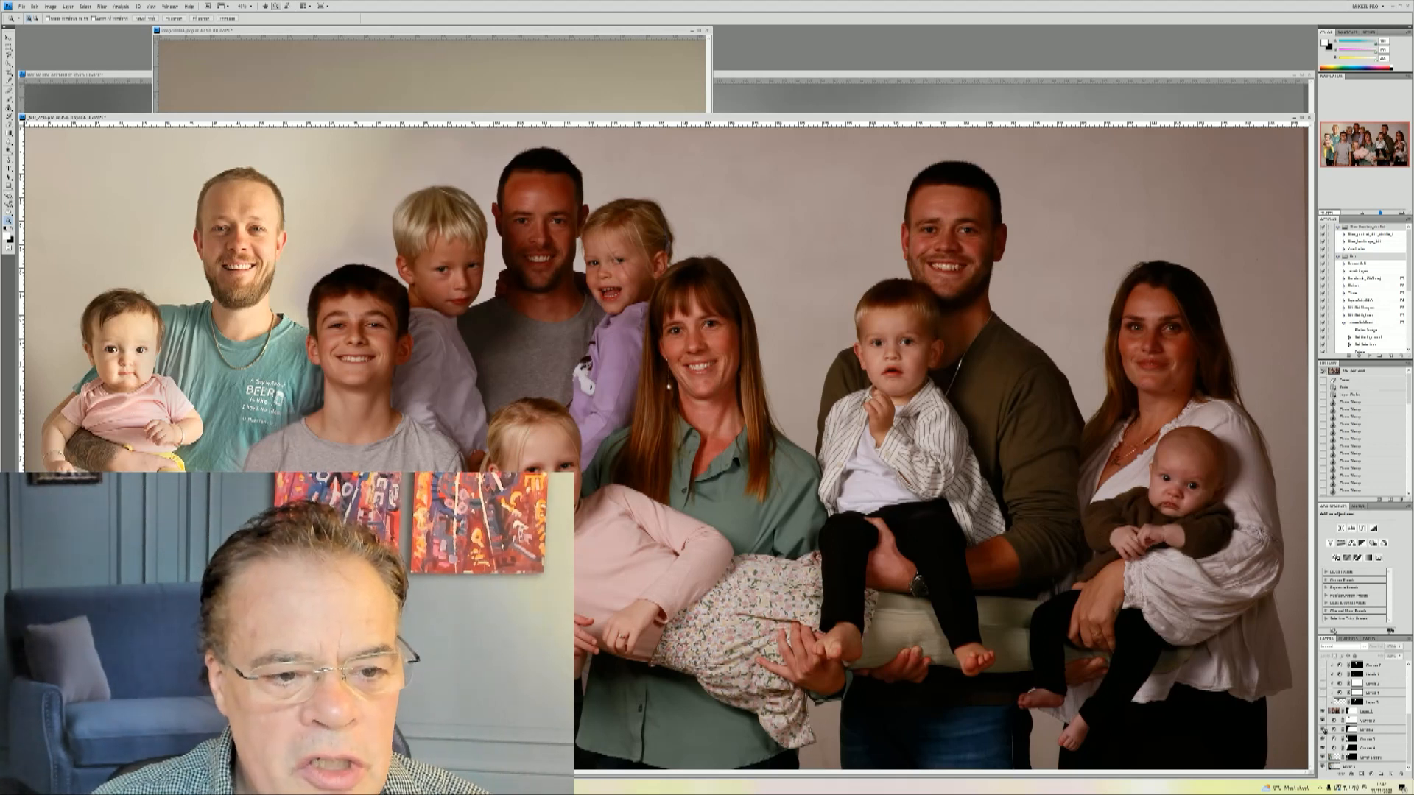
click(1323, 729)
click(1324, 730)
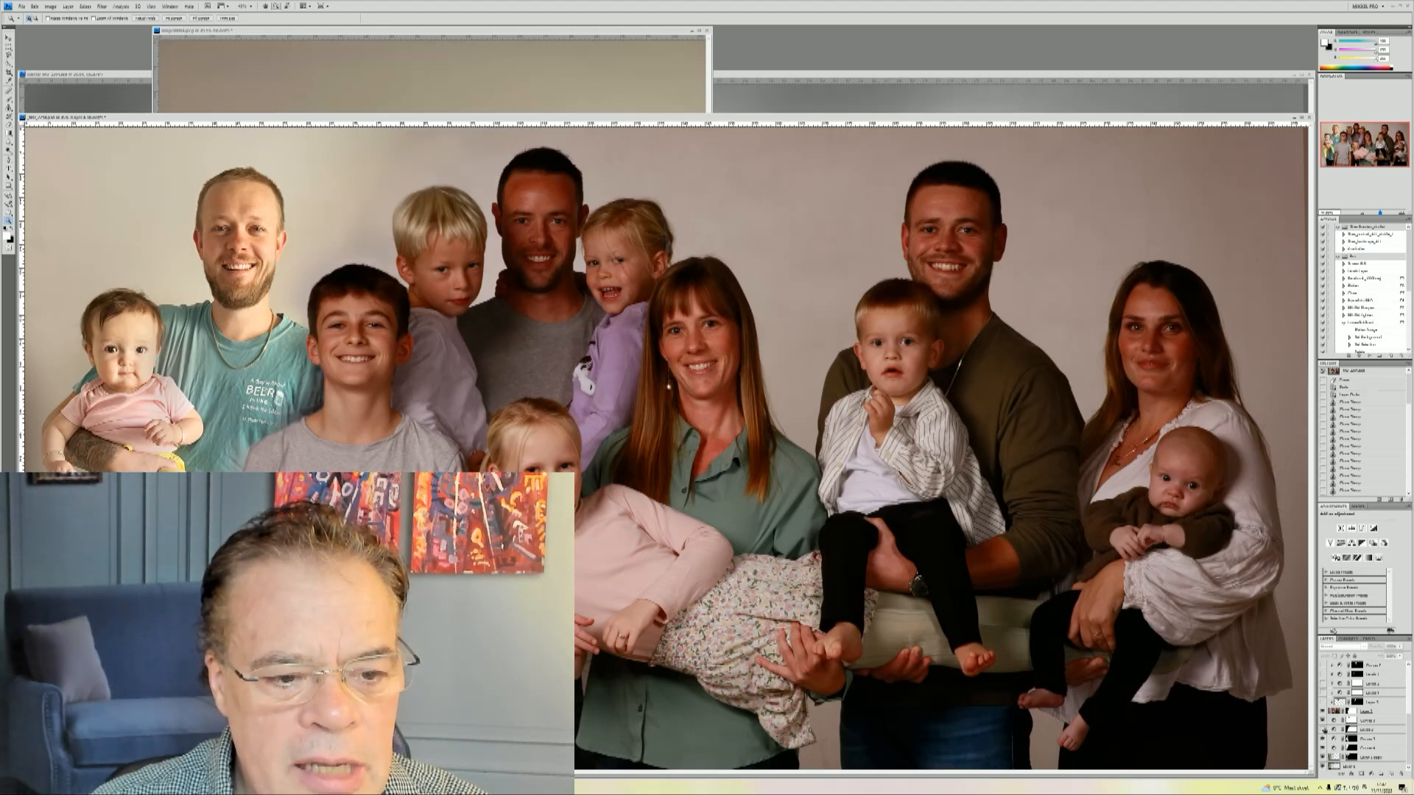
click(1323, 730)
click(1324, 730)
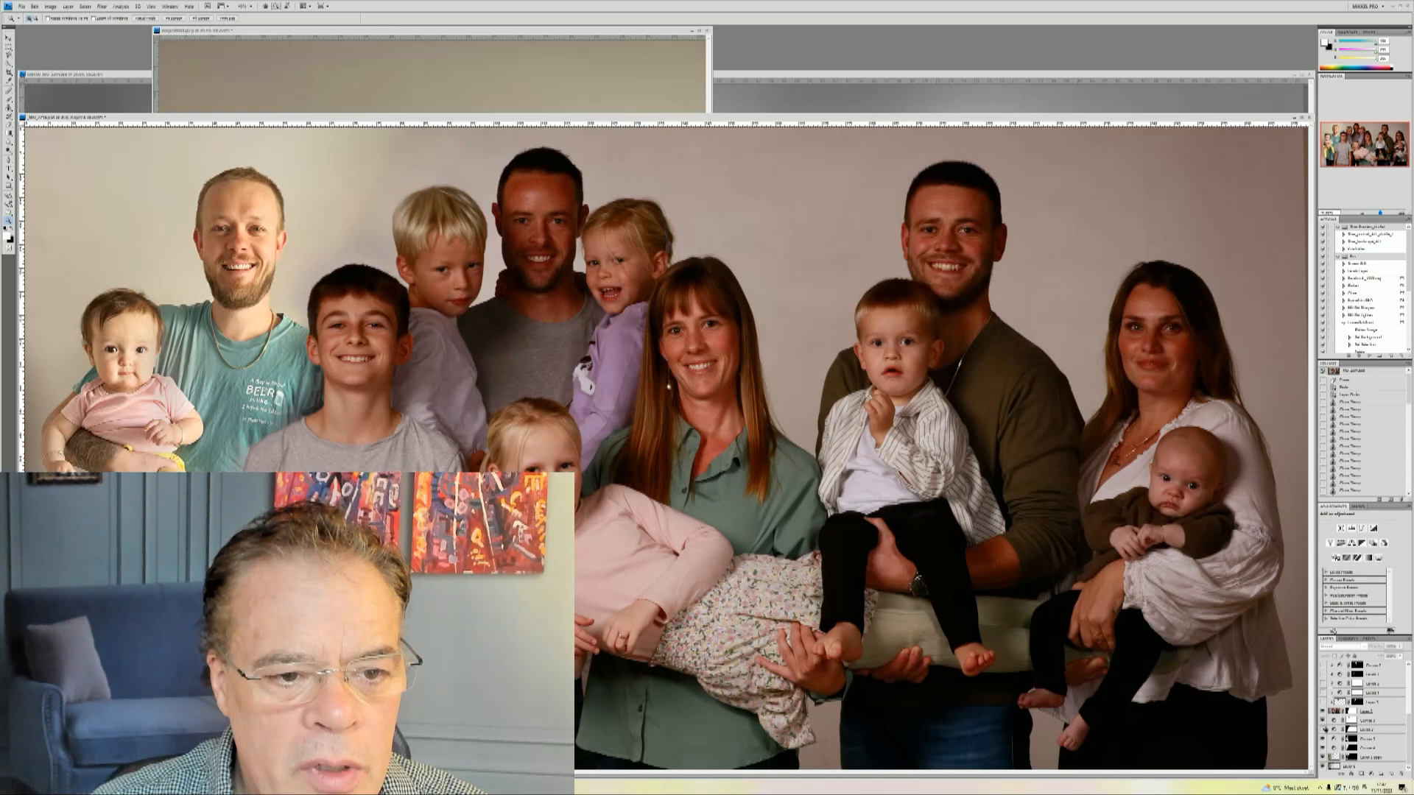
click(1324, 730)
click(1327, 723)
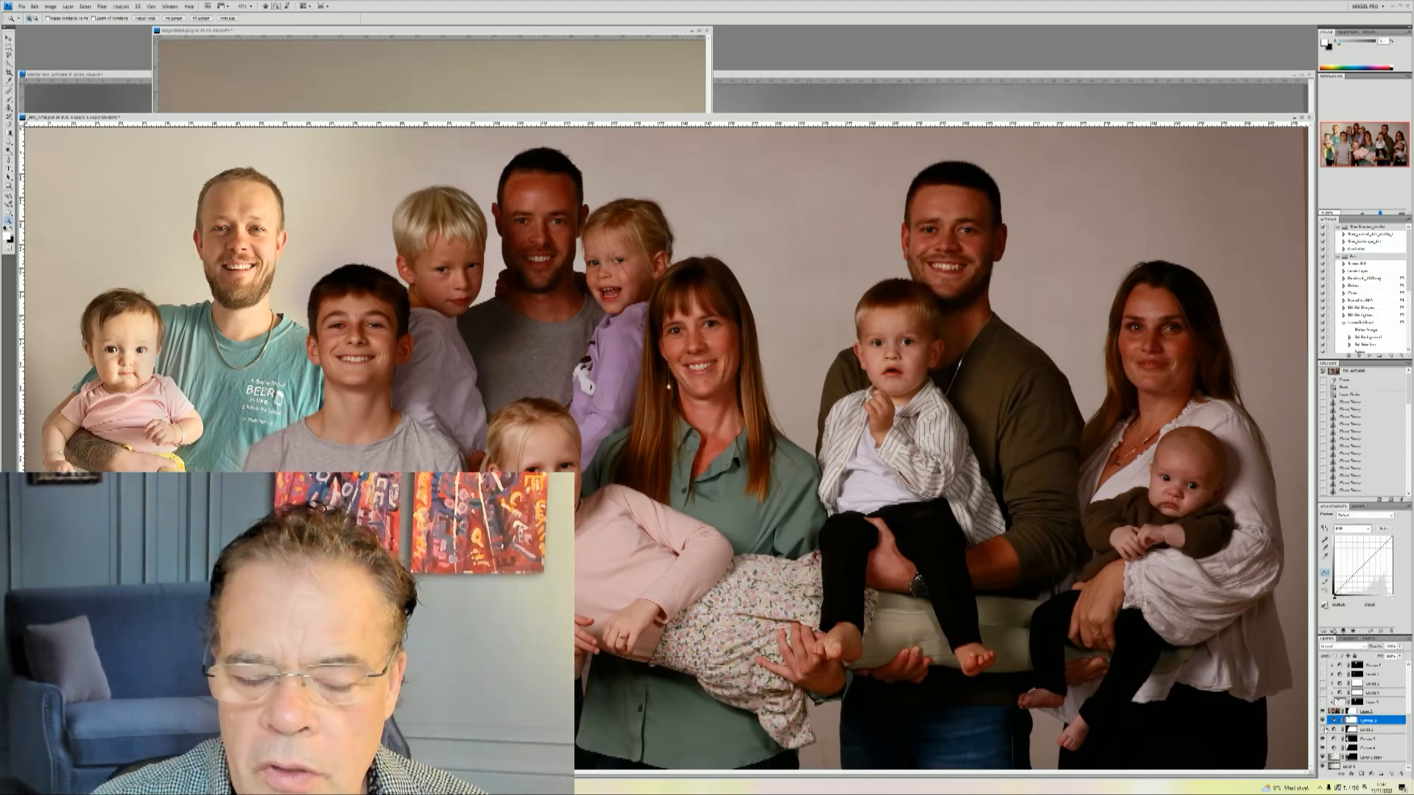
click(1324, 731)
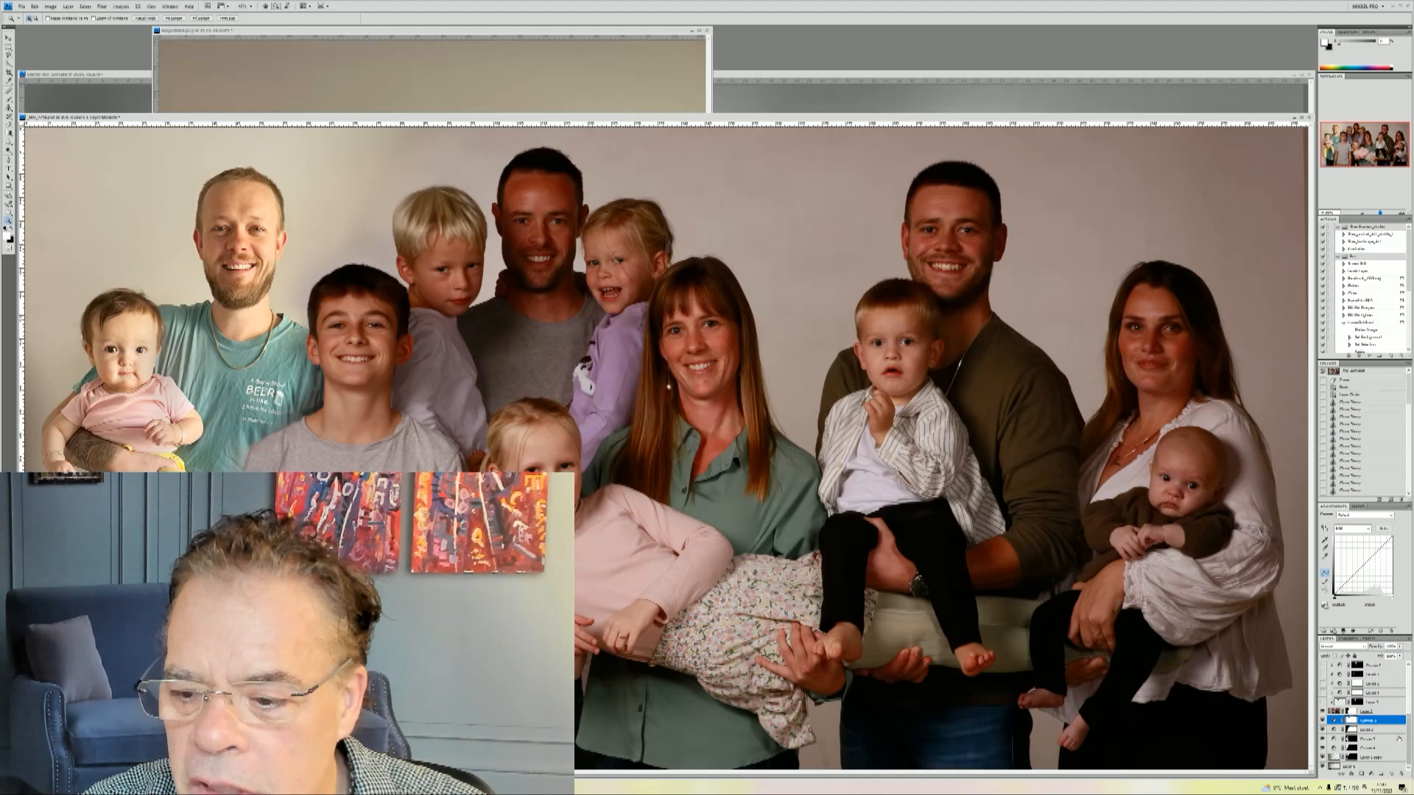
Zoom in on the blond boy, make the layer replacing his face with a smiling one visible, and return to the full view.
scroll(1408, 736, up, 2)
scroll(1394, 708, up, 3)
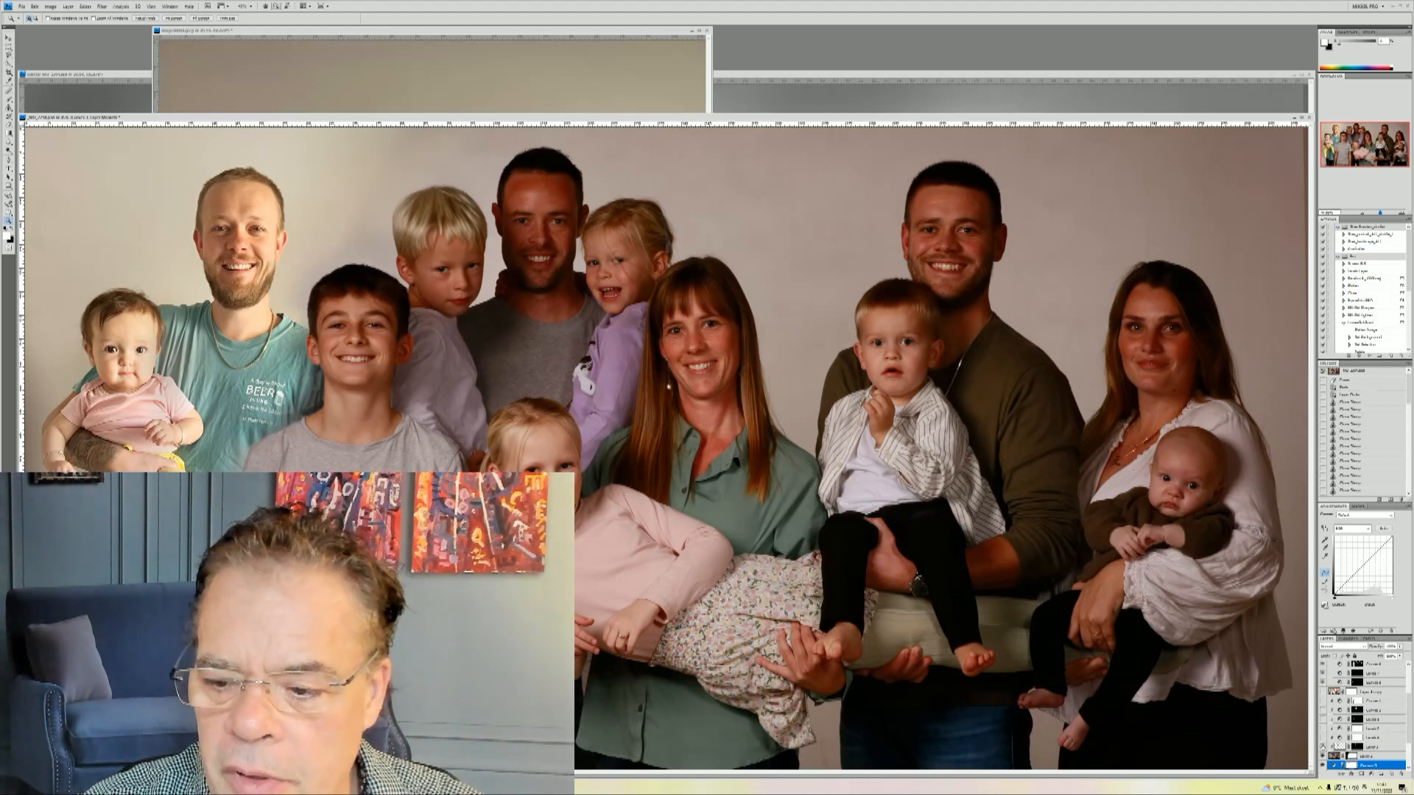
click(1323, 747)
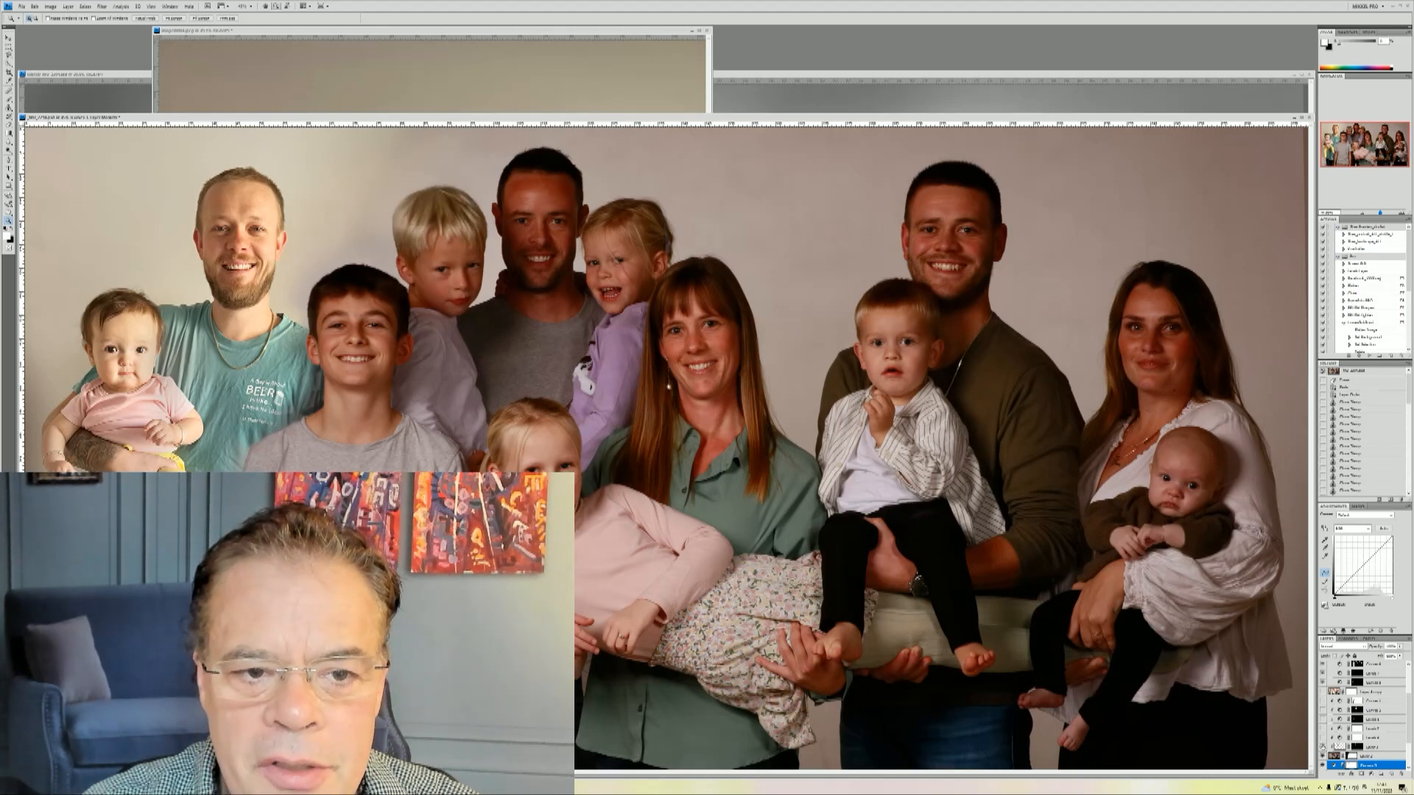
click(1371, 747)
drag(331, 150, 521, 335)
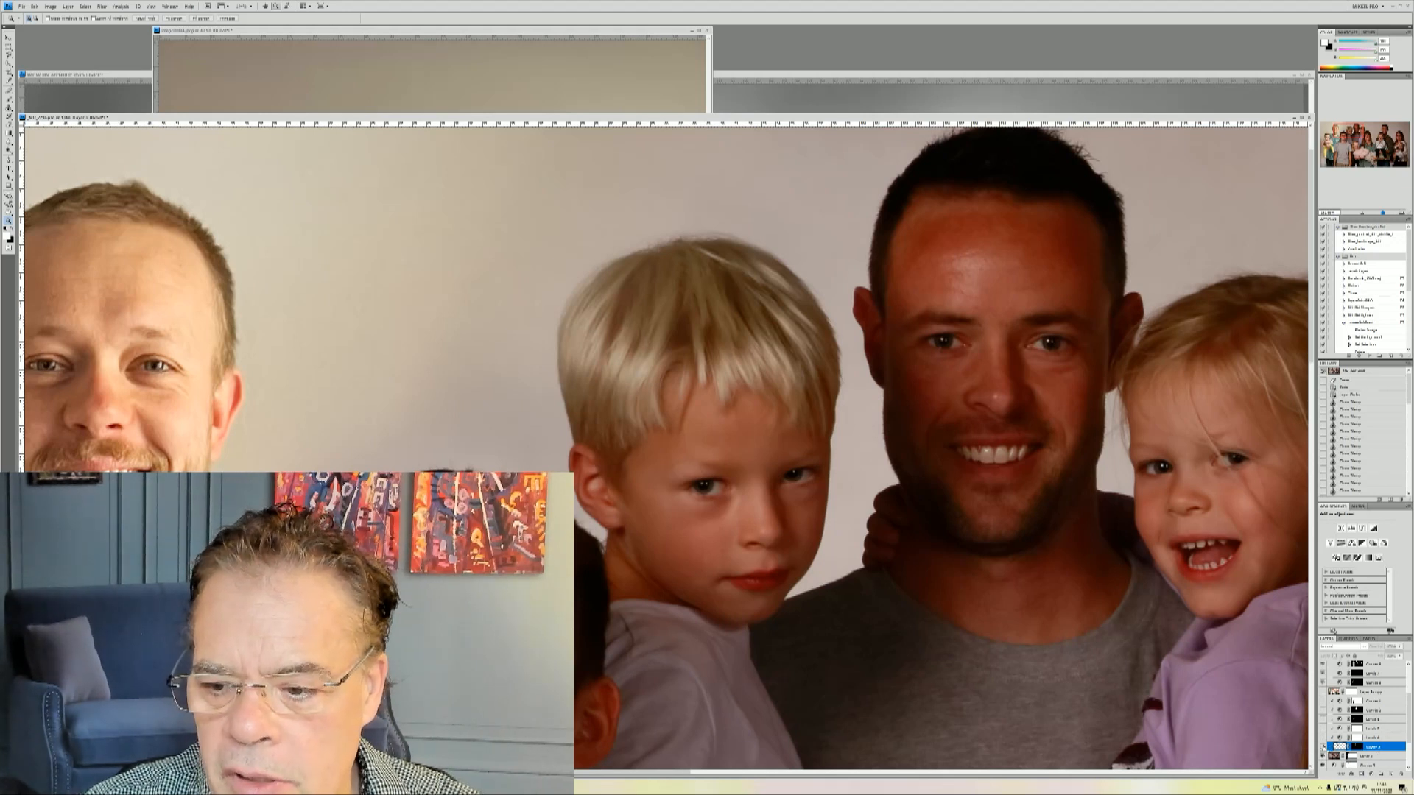
click(1322, 748)
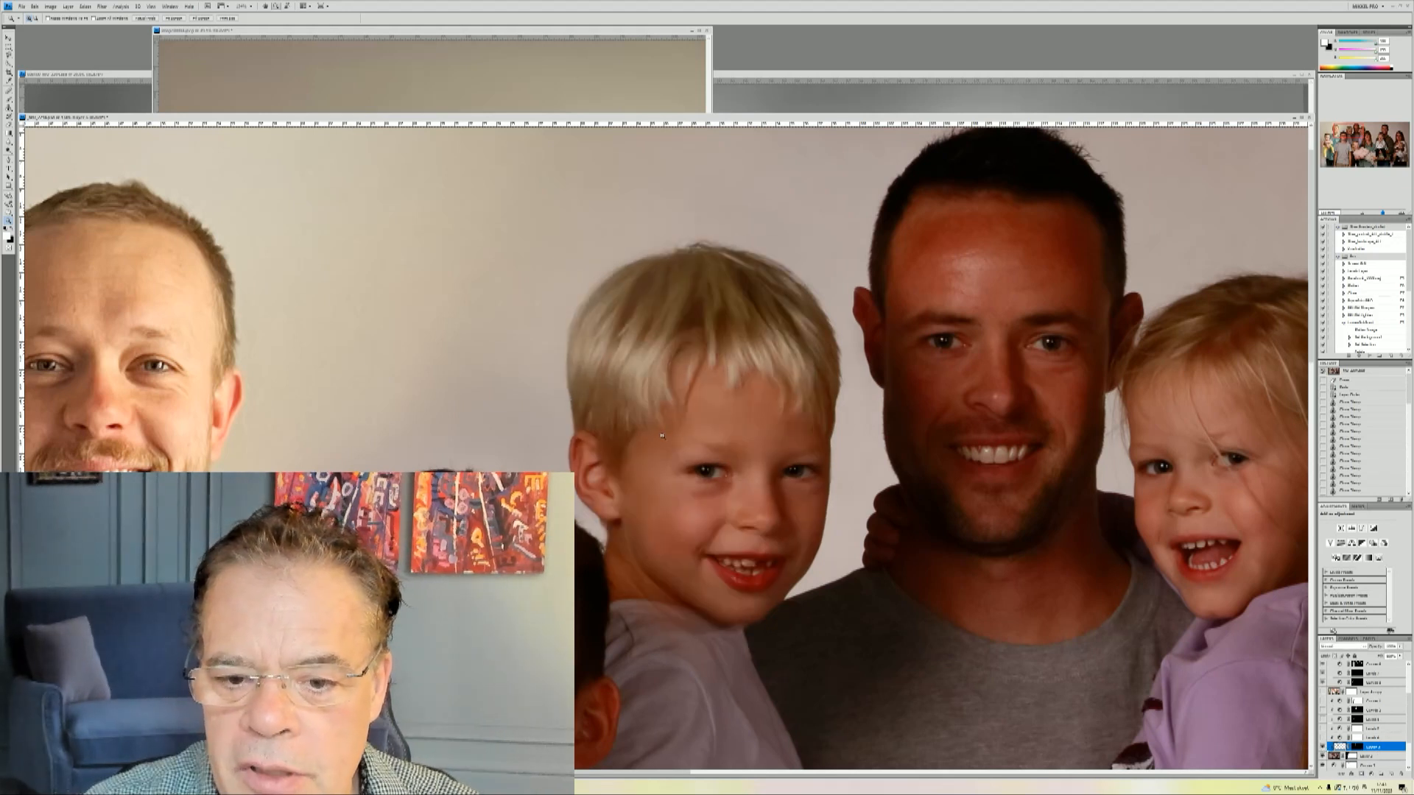
right_click(951, 527)
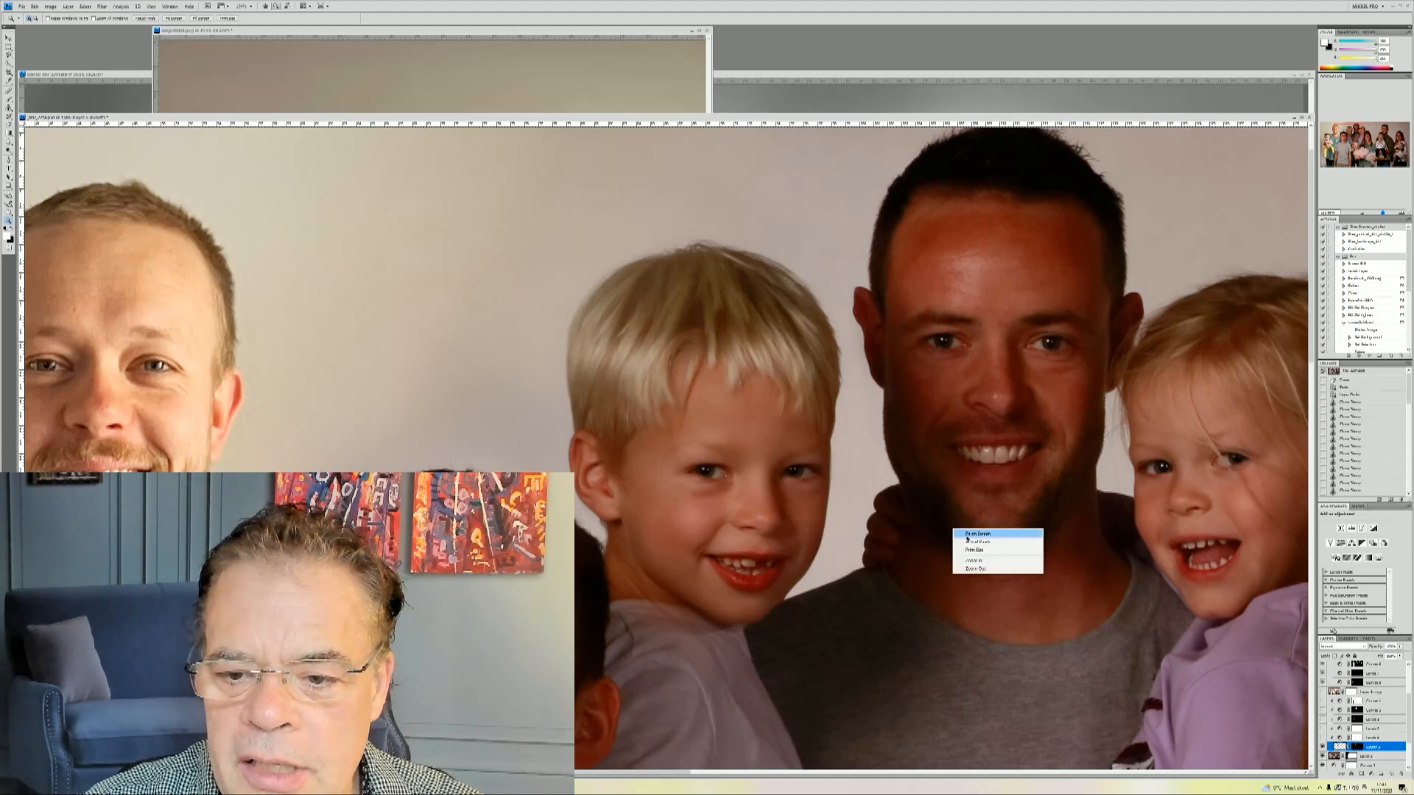
click(979, 536)
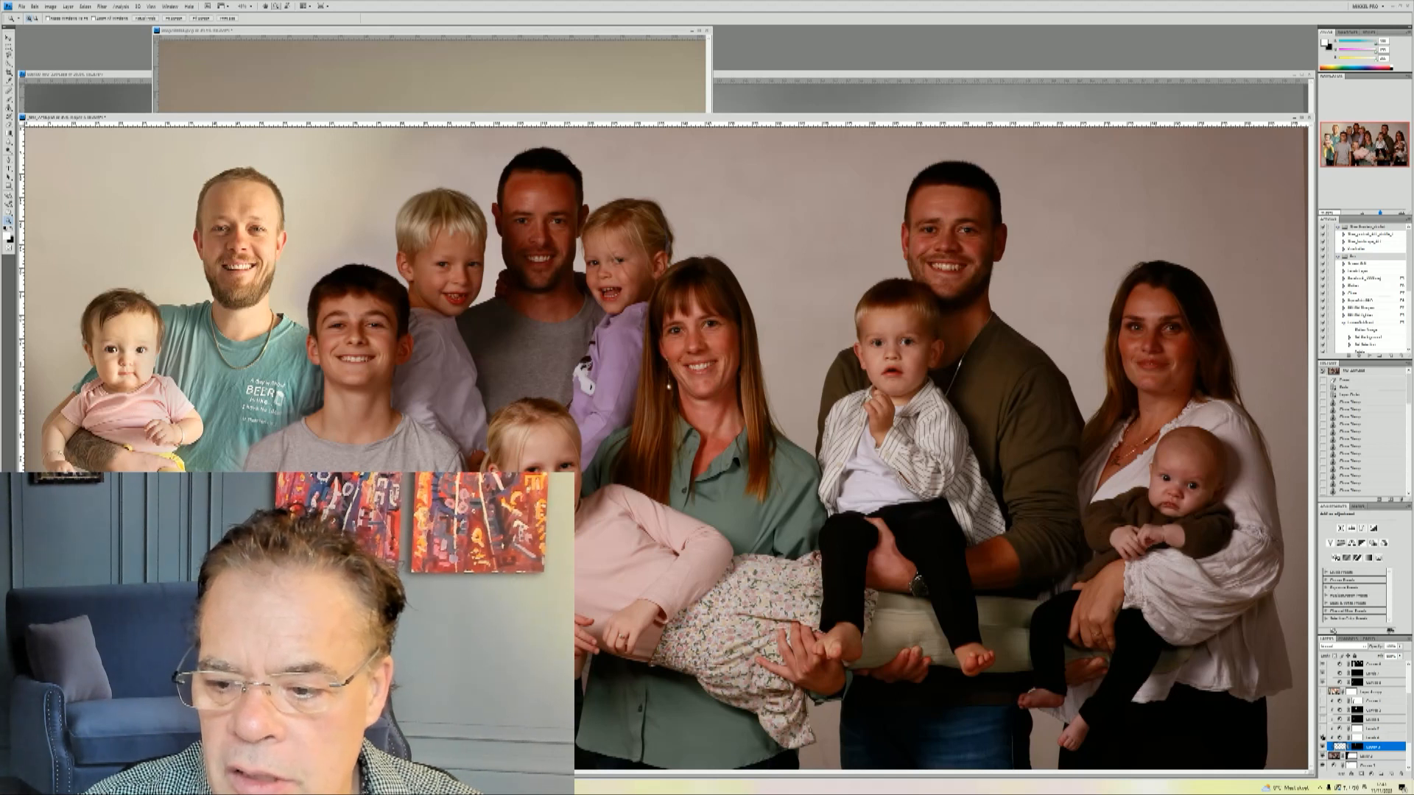
Make the remaining brightening adjustments, the black-and-white conversion and the background-darkening layer group visible.
click(1323, 737)
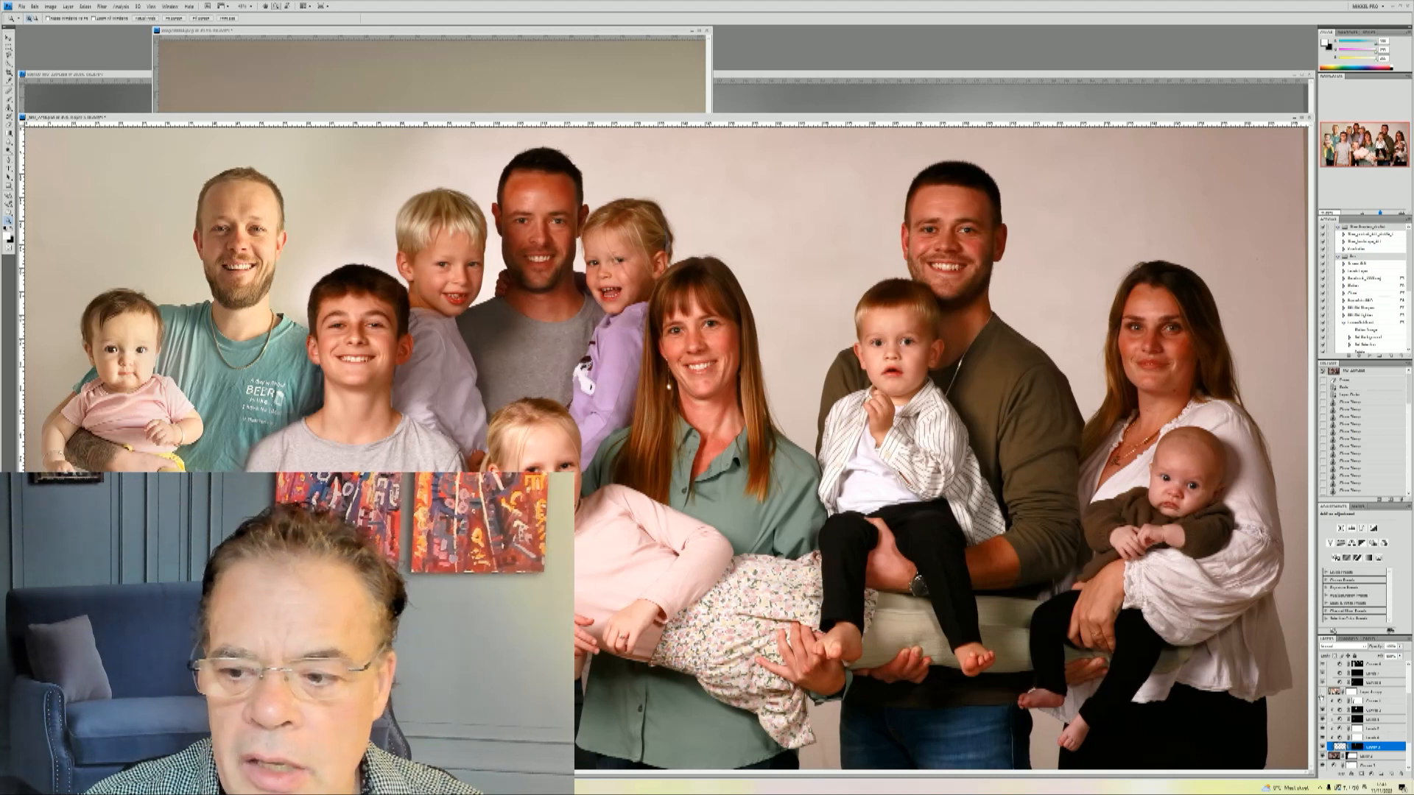
click(1323, 692)
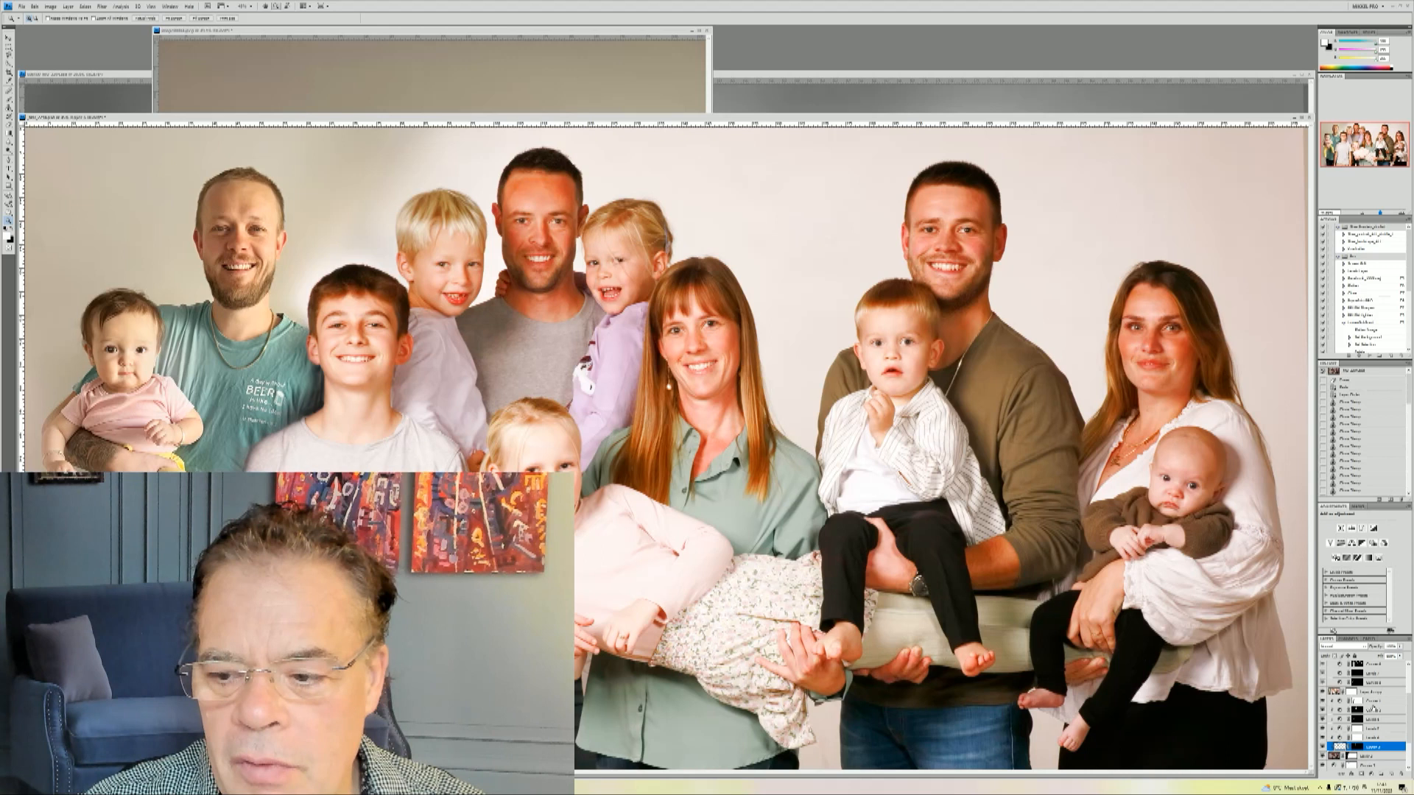
scroll(1397, 709, up, 5)
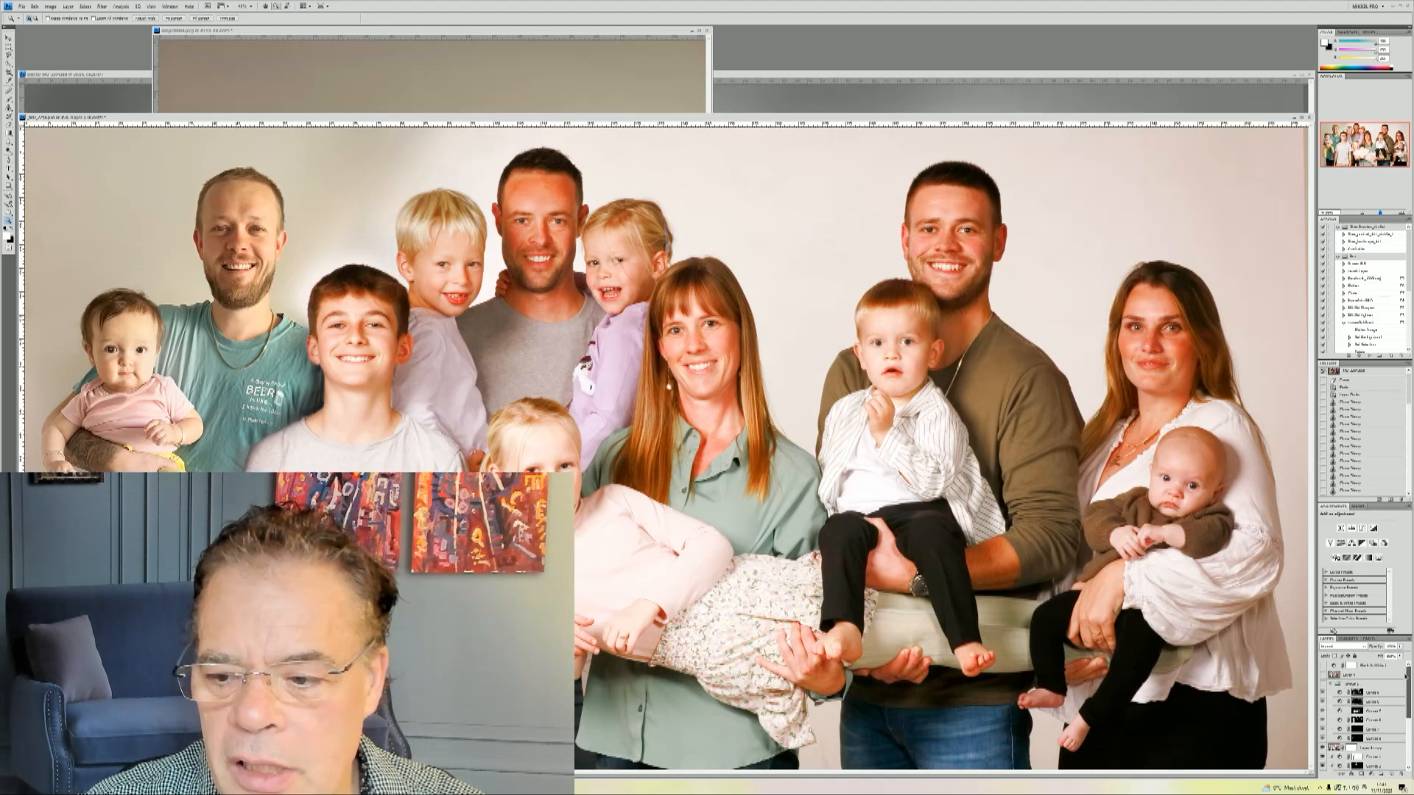
click(1324, 666)
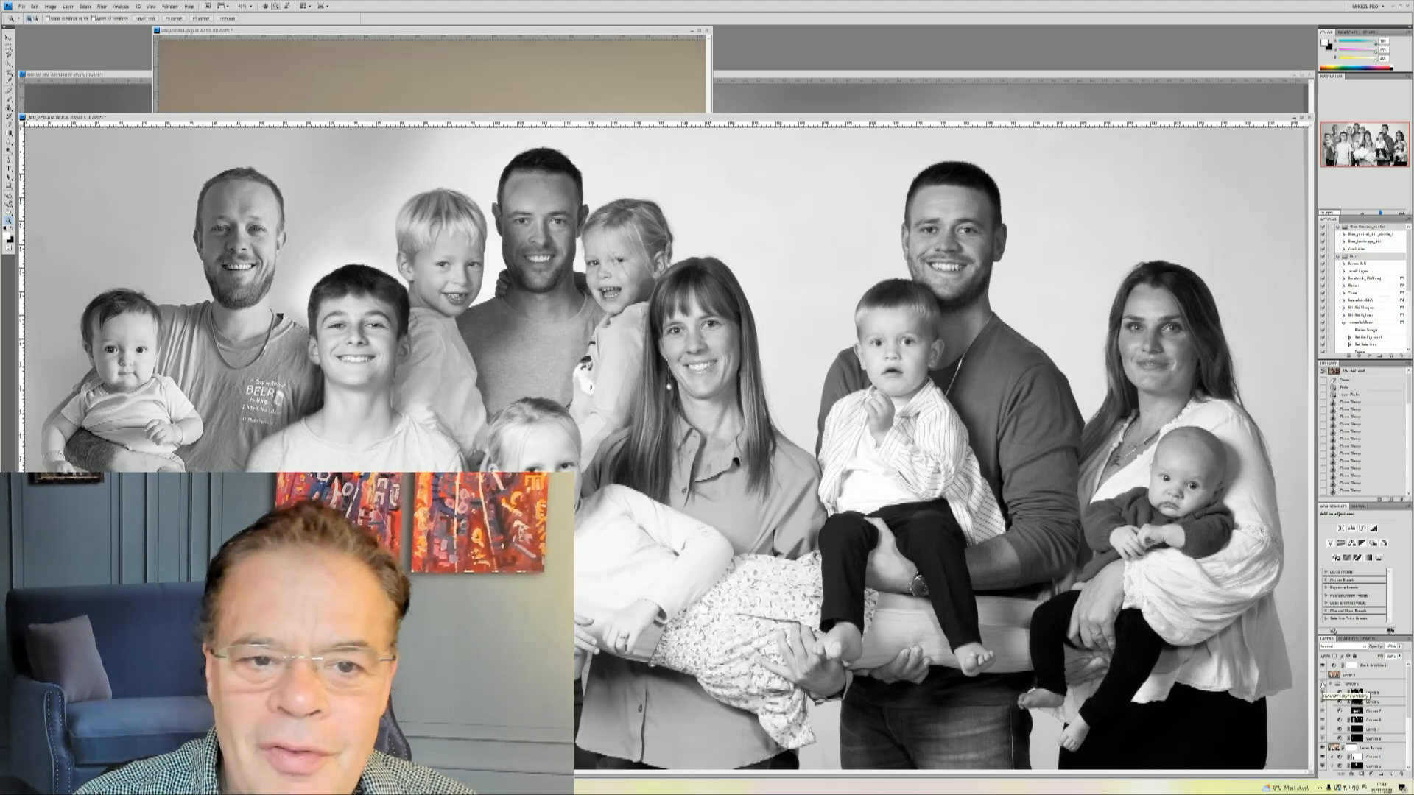
click(1322, 684)
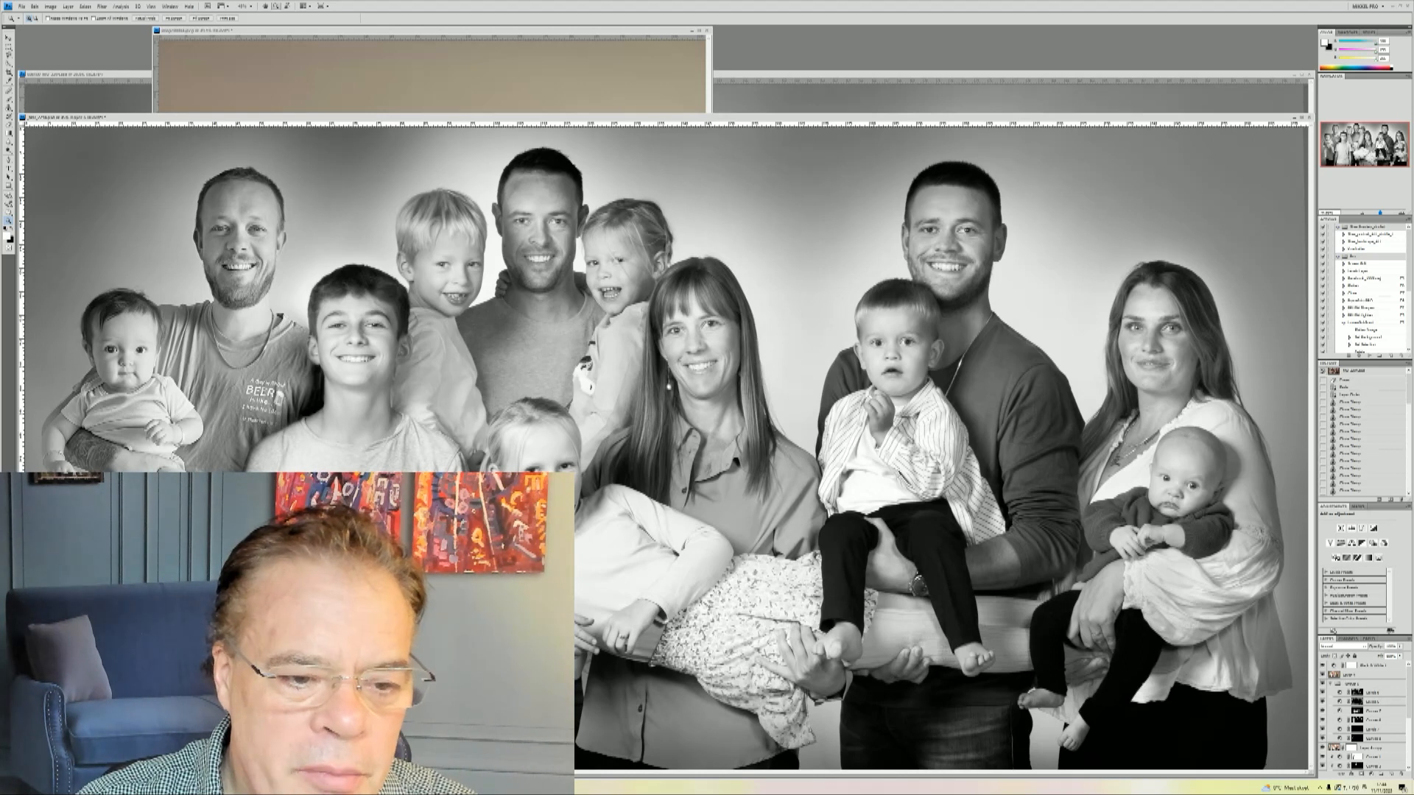
Compare the image layer above the darkening group on and off around the baby's foot and boy's sleeve, and return to the full view.
drag(99, 510, 327, 635)
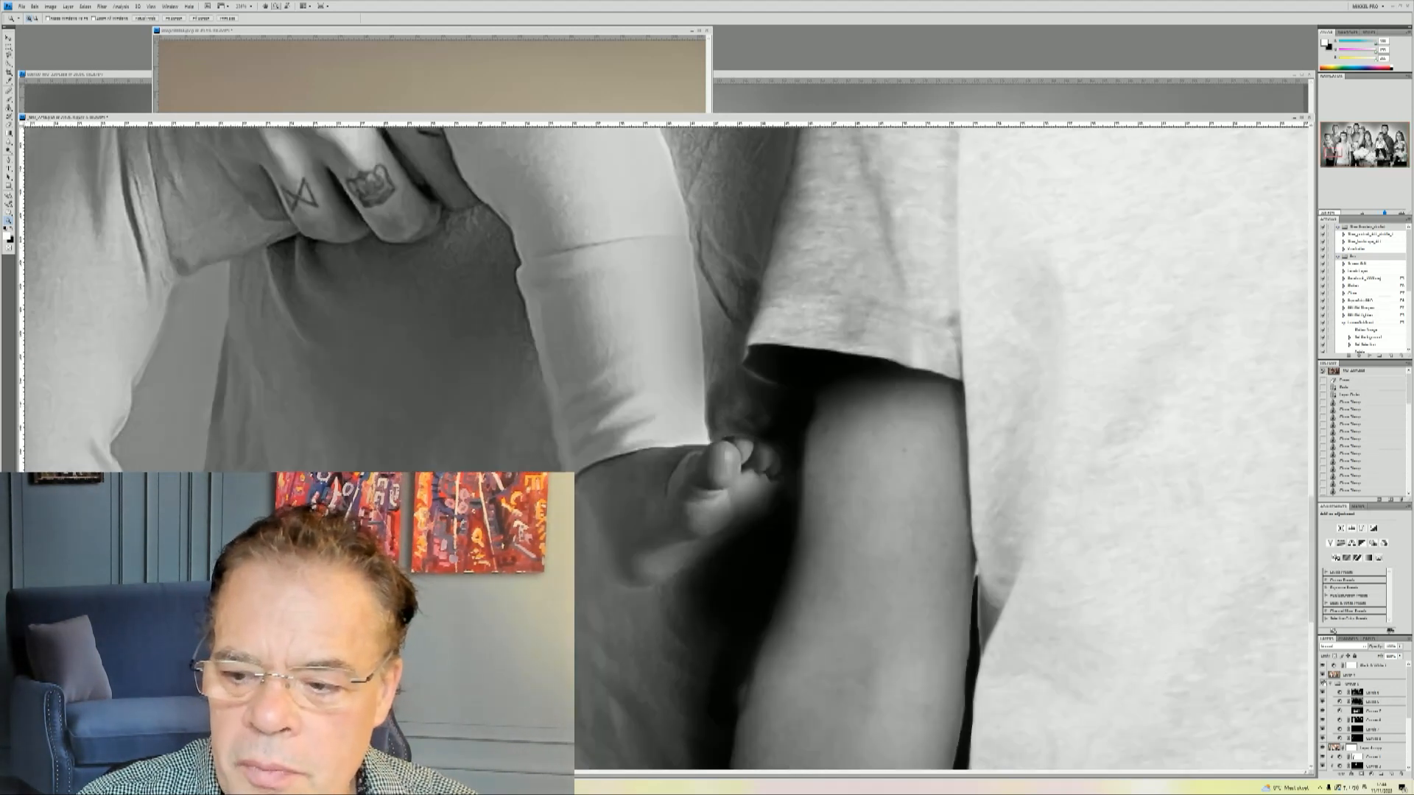
click(1323, 676)
click(1323, 675)
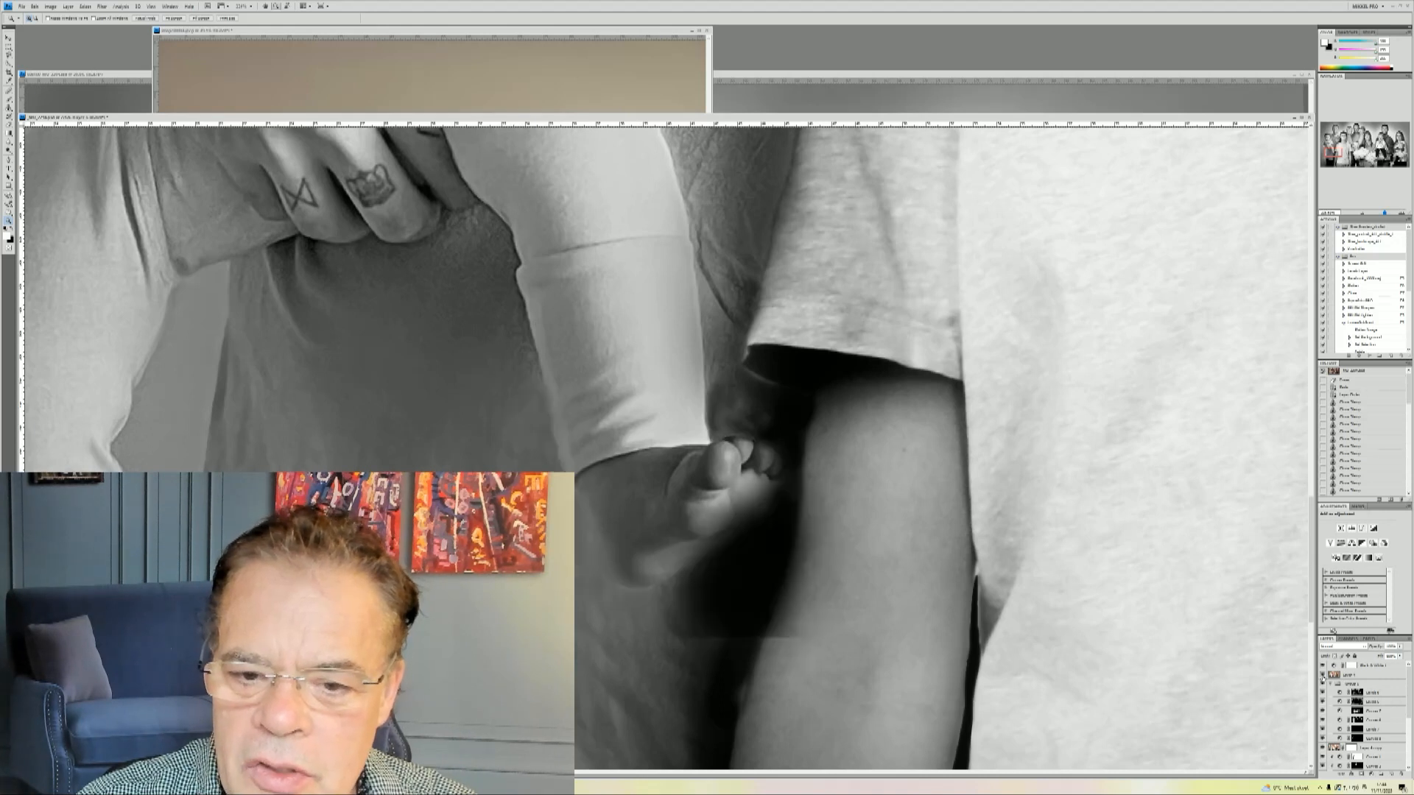
right_click(671, 446)
click(688, 453)
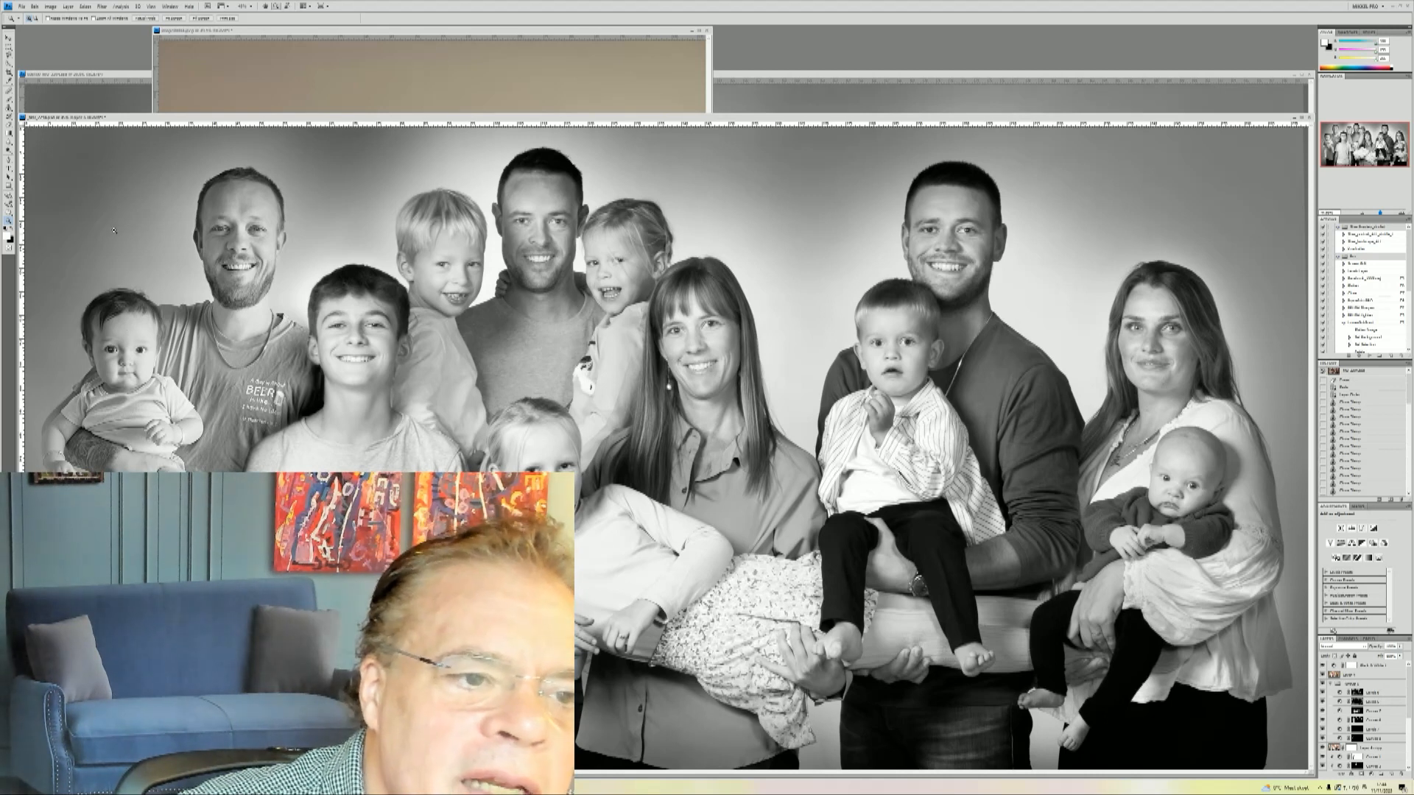
Examine the added man's face and the baby's hair edges up close against the background, and return to the full view.
drag(101, 169, 410, 357)
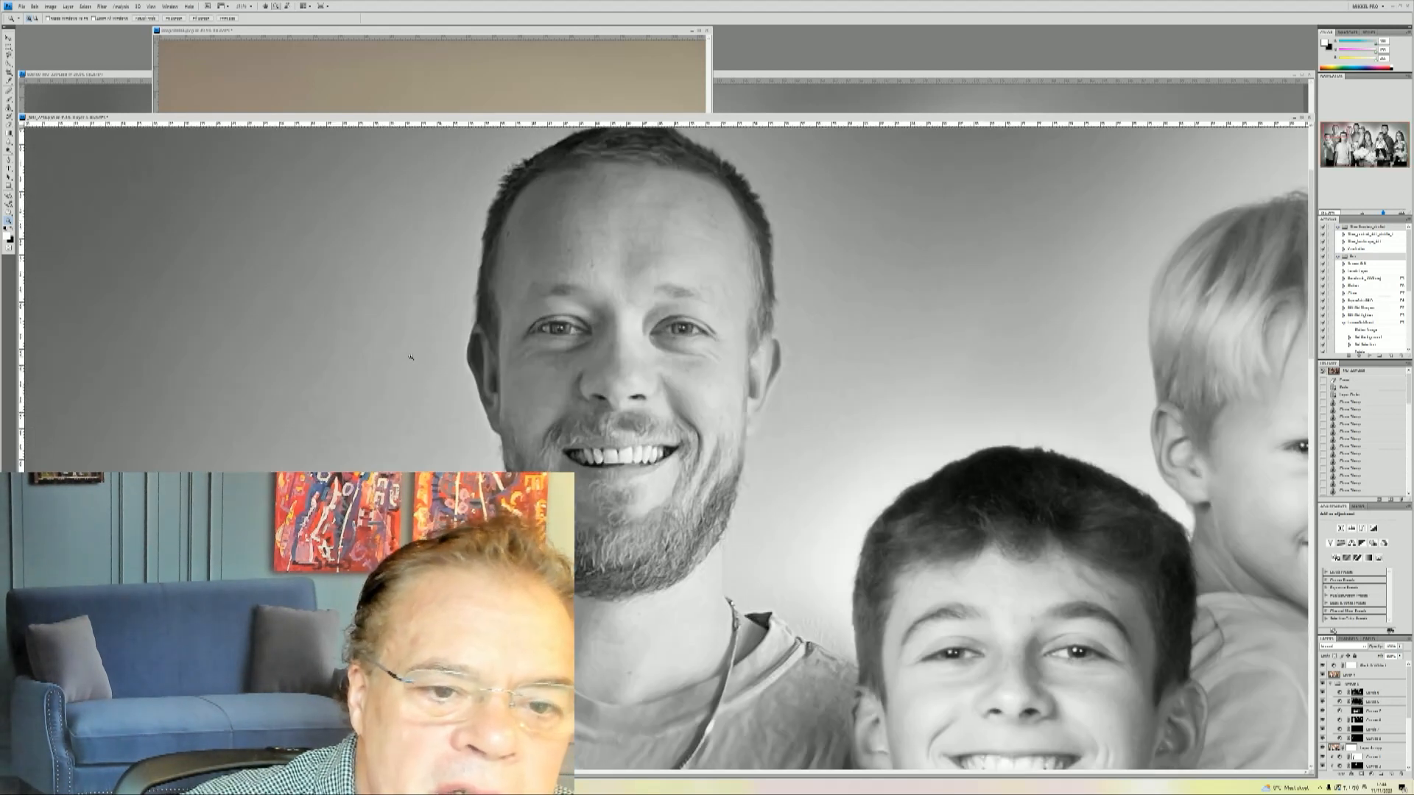
right_click(621, 352)
click(640, 357)
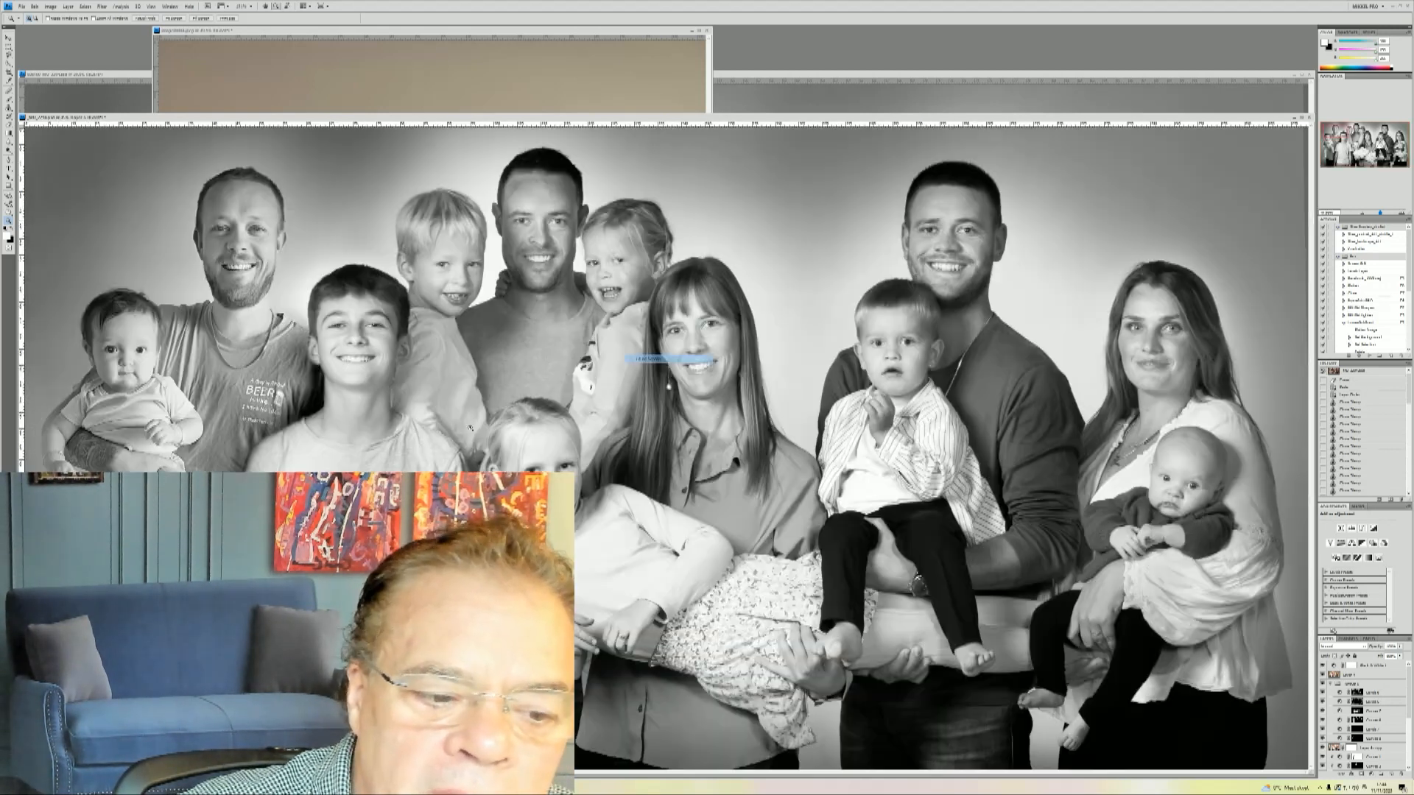
drag(87, 307, 206, 415)
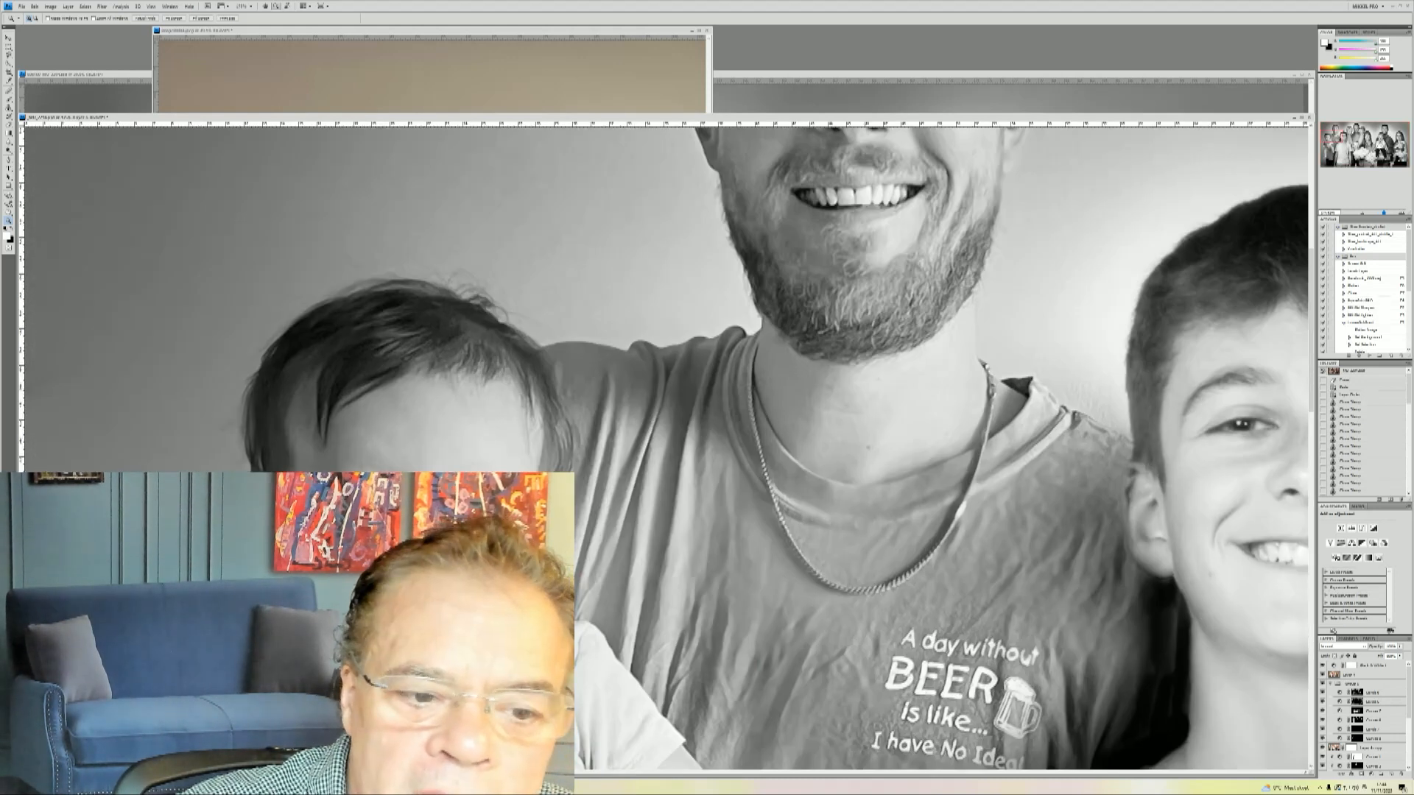
right_click(530, 461)
click(549, 464)
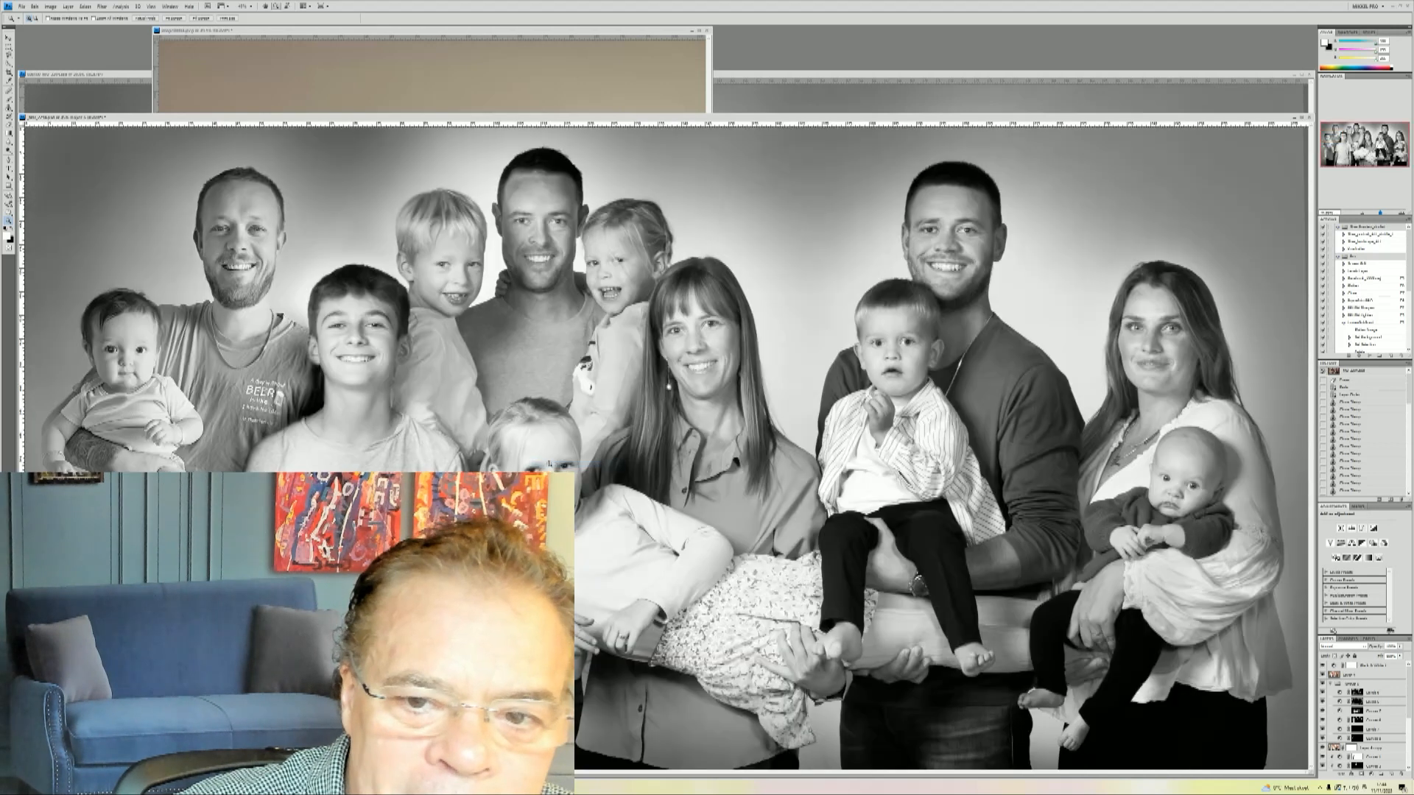
Examine the long-haired woman, the boy beside the necklace and the added baby's face up close, and return to the full view.
drag(650, 283, 766, 408)
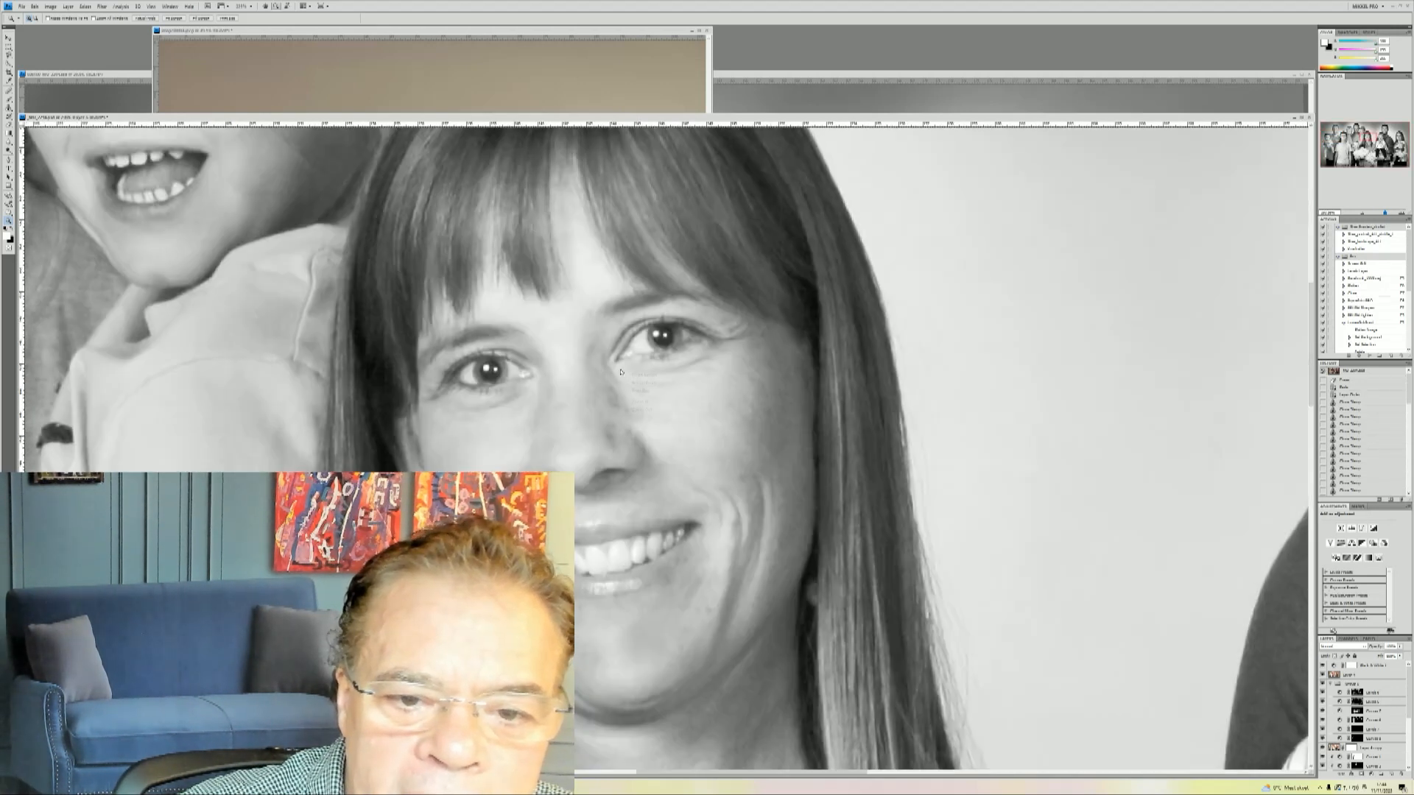
click(638, 375)
drag(847, 287, 1042, 346)
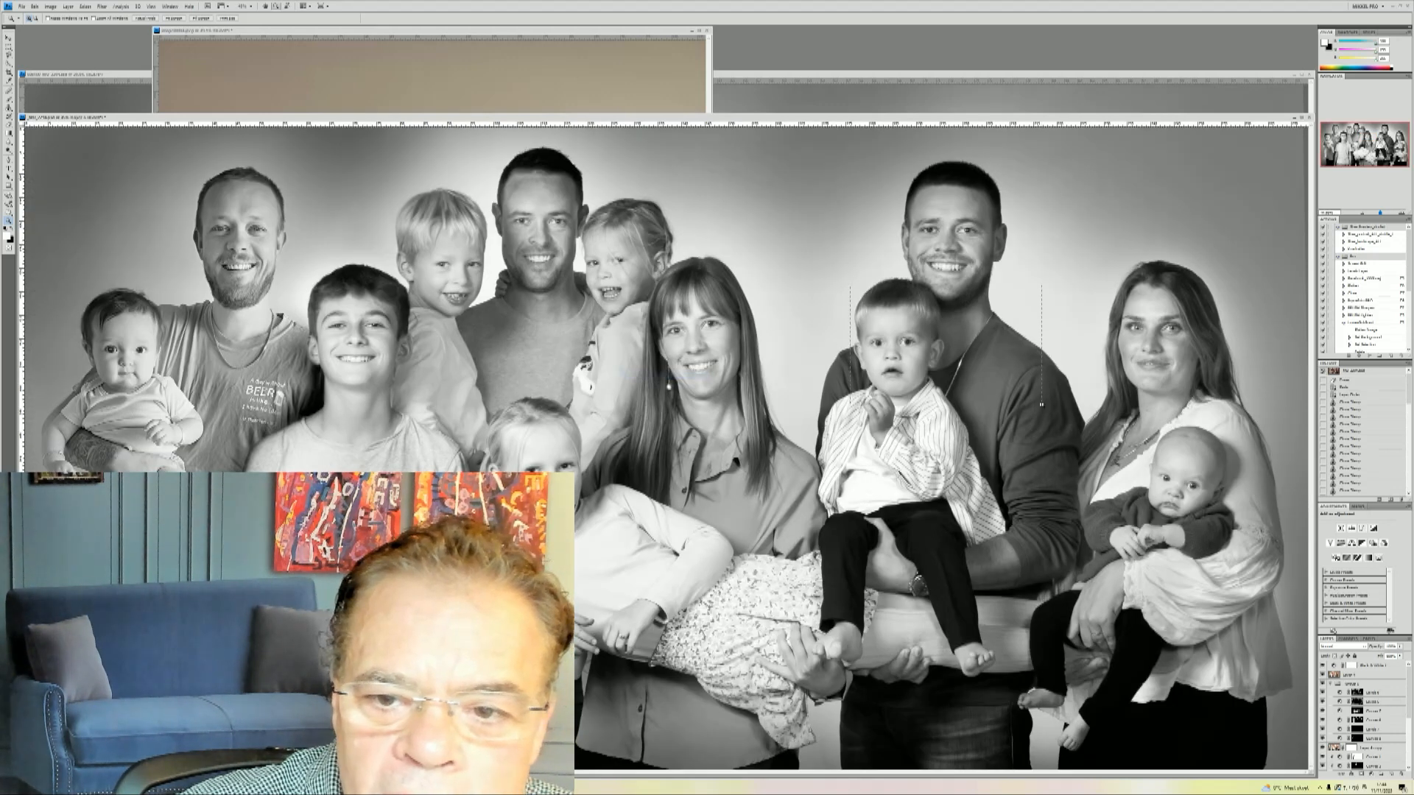
right_click(391, 433)
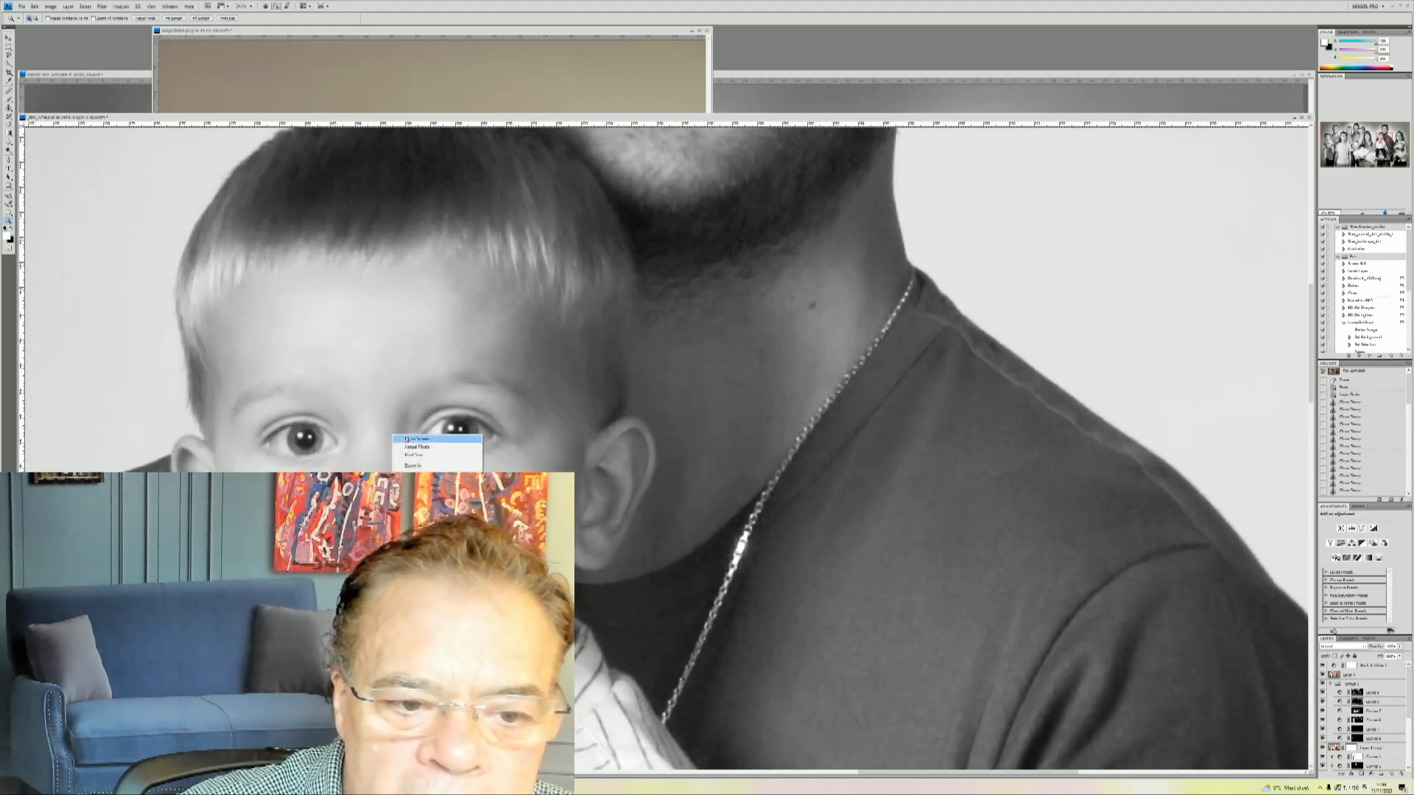
click(404, 436)
drag(53, 289, 184, 435)
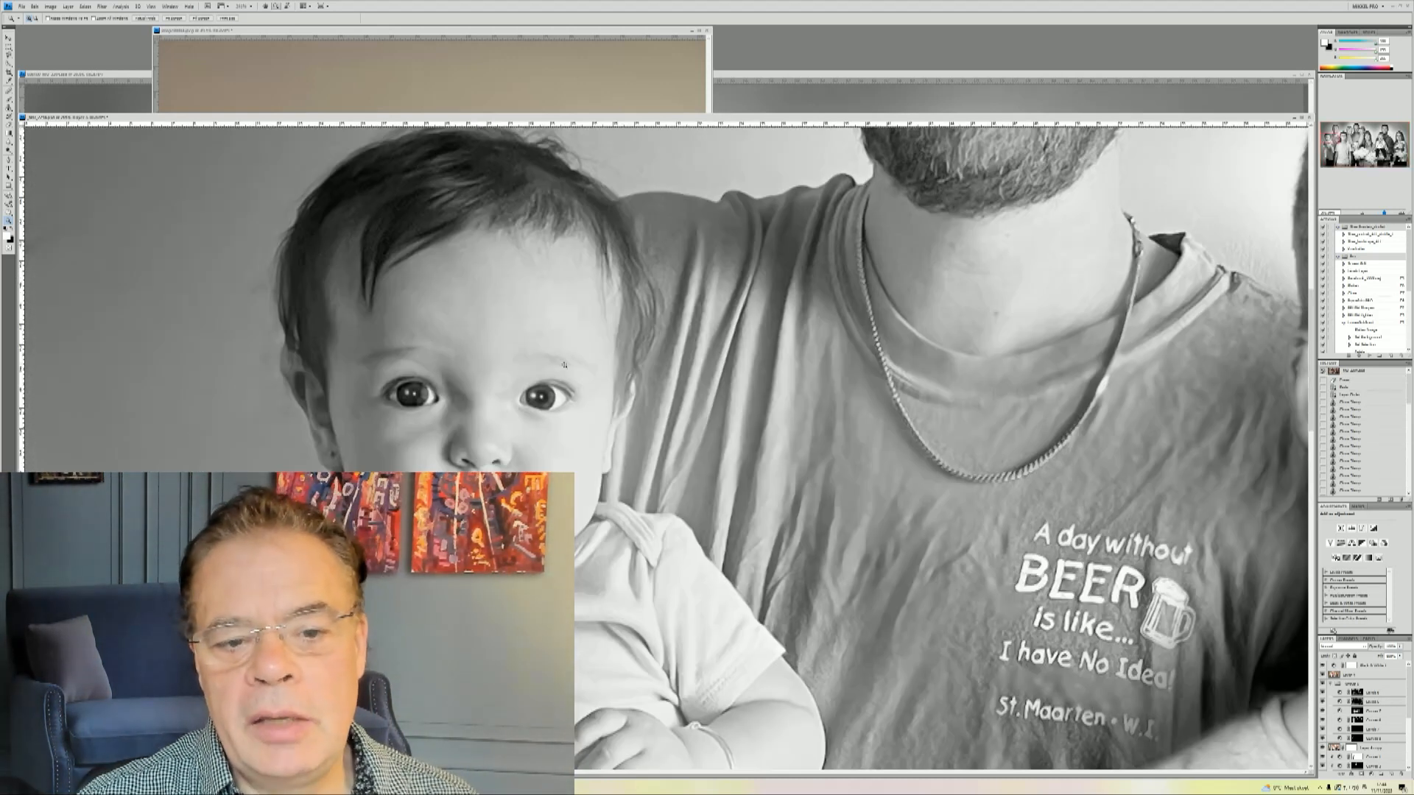
right_click(564, 364)
click(590, 370)
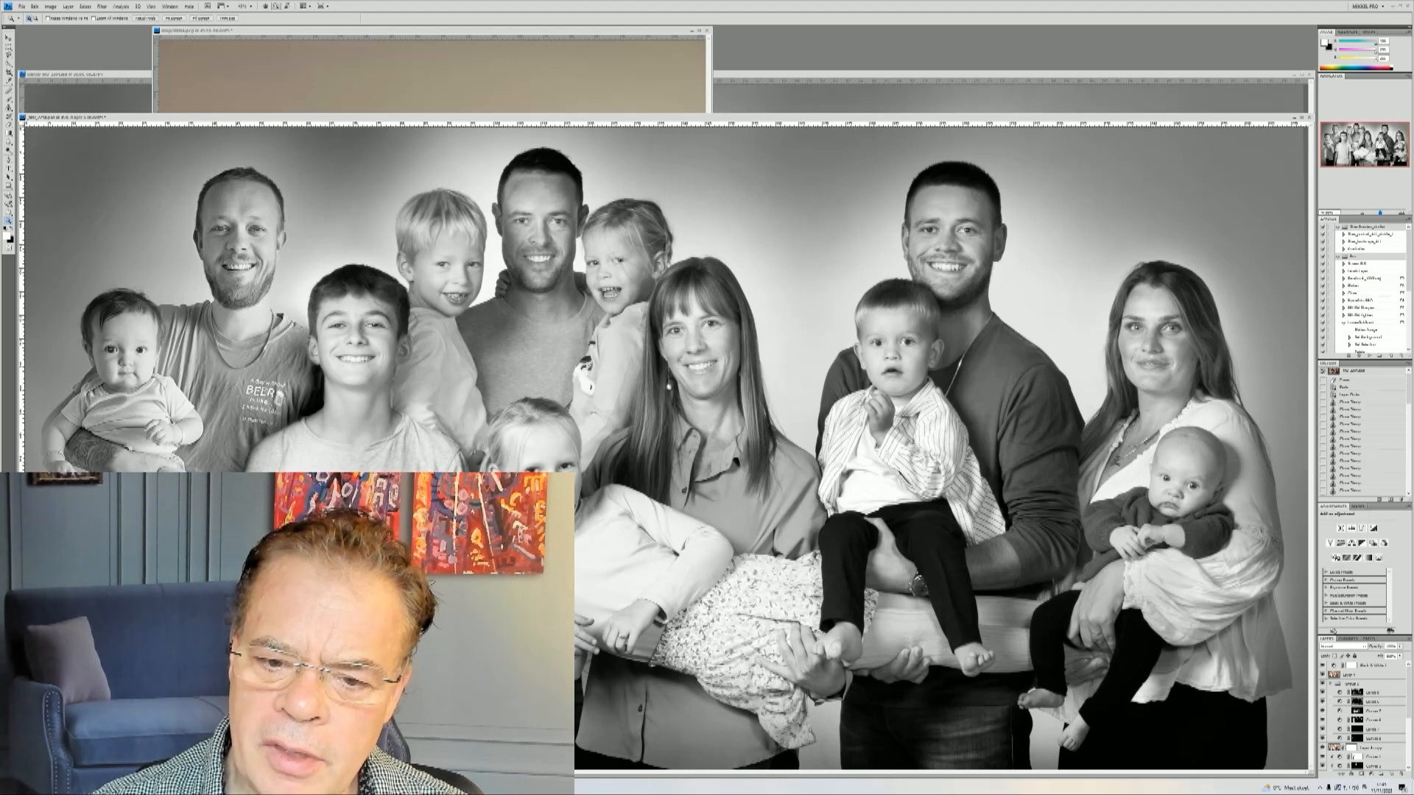
Examine the children's legs and feet and the face of the man in the dark sweater up close, and return to the full view.
drag(696, 533, 1230, 769)
right_click(700, 495)
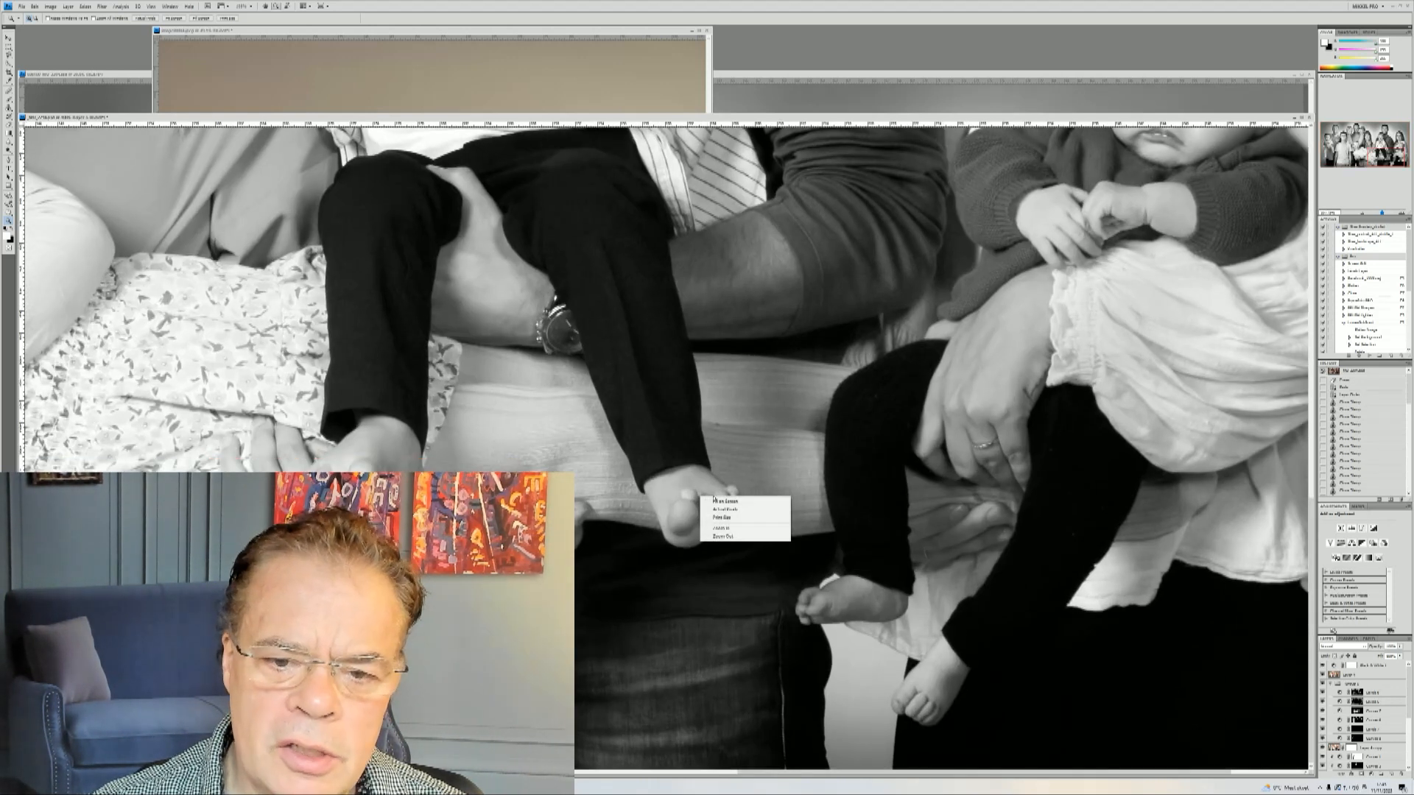
click(718, 500)
drag(852, 209, 1005, 320)
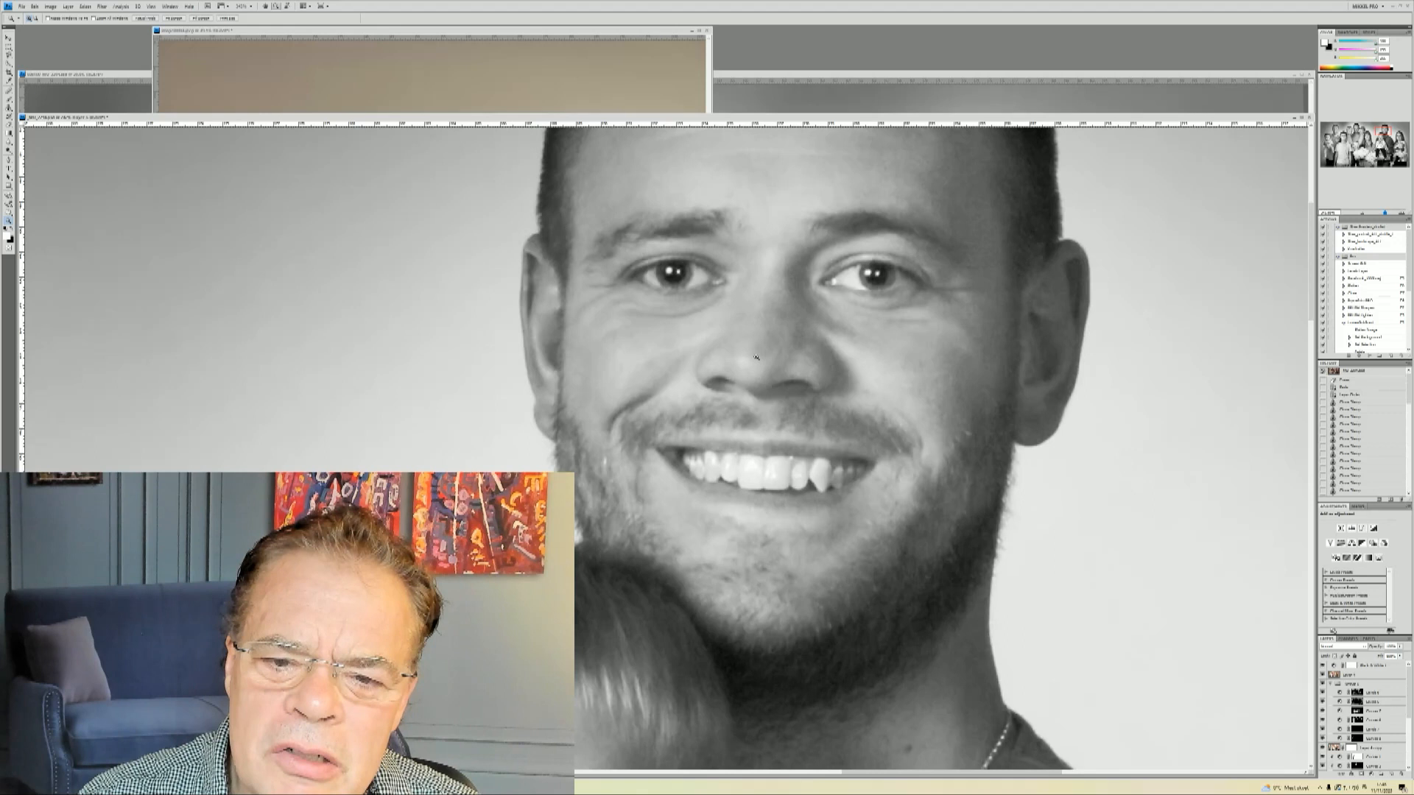
right_click(676, 324)
click(707, 336)
right_click(720, 306)
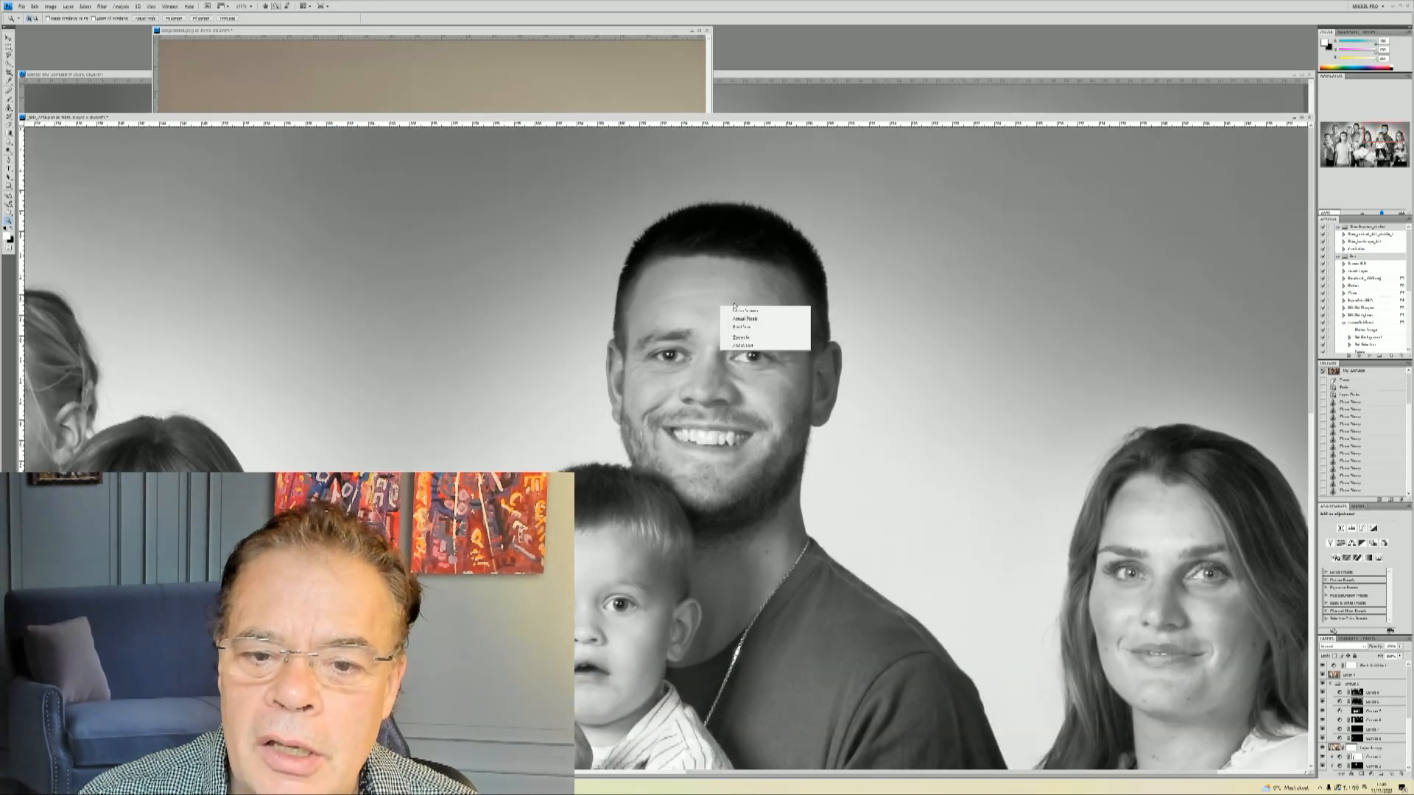
click(742, 310)
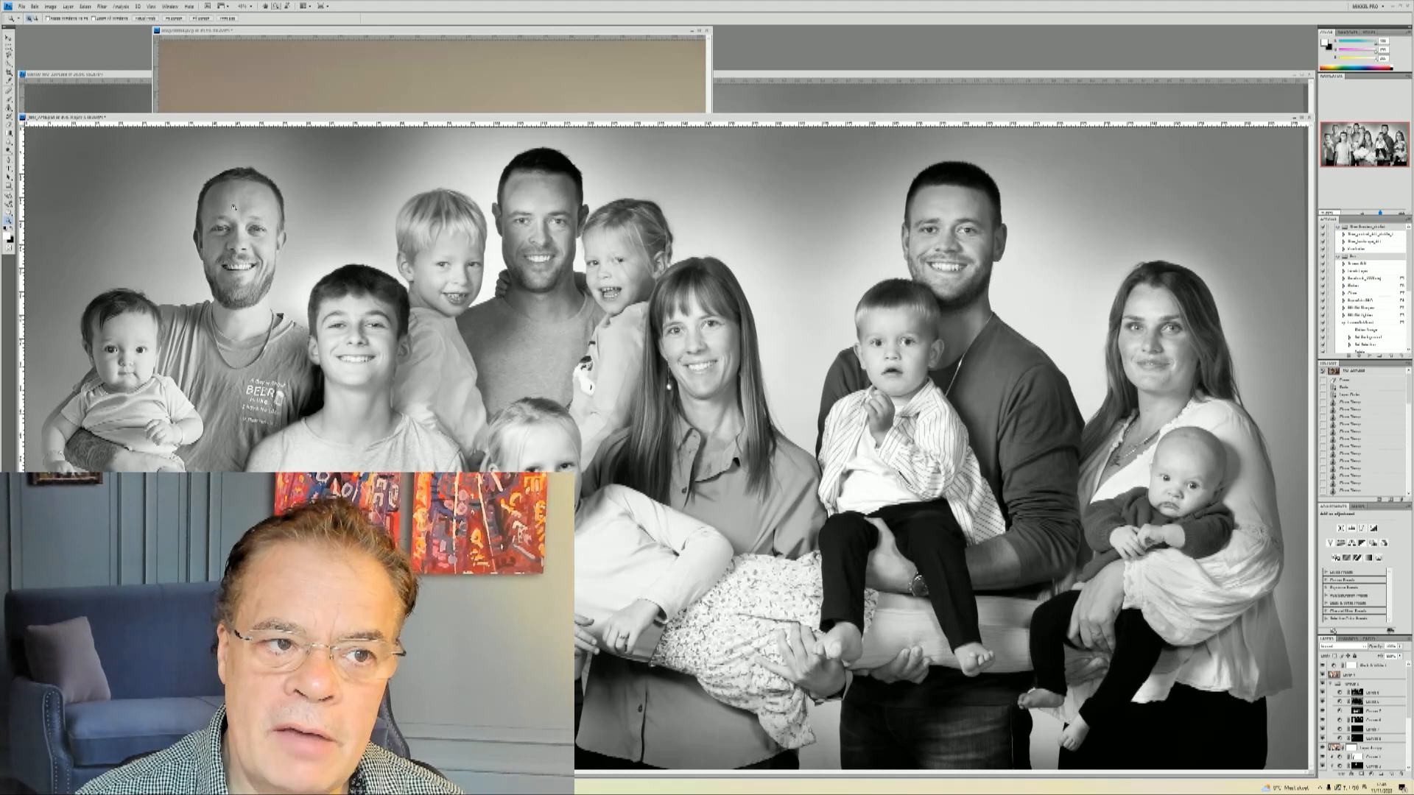
View the original colour phone photo of the man and baby, and bring the finished composite back to the front.
click(310, 30)
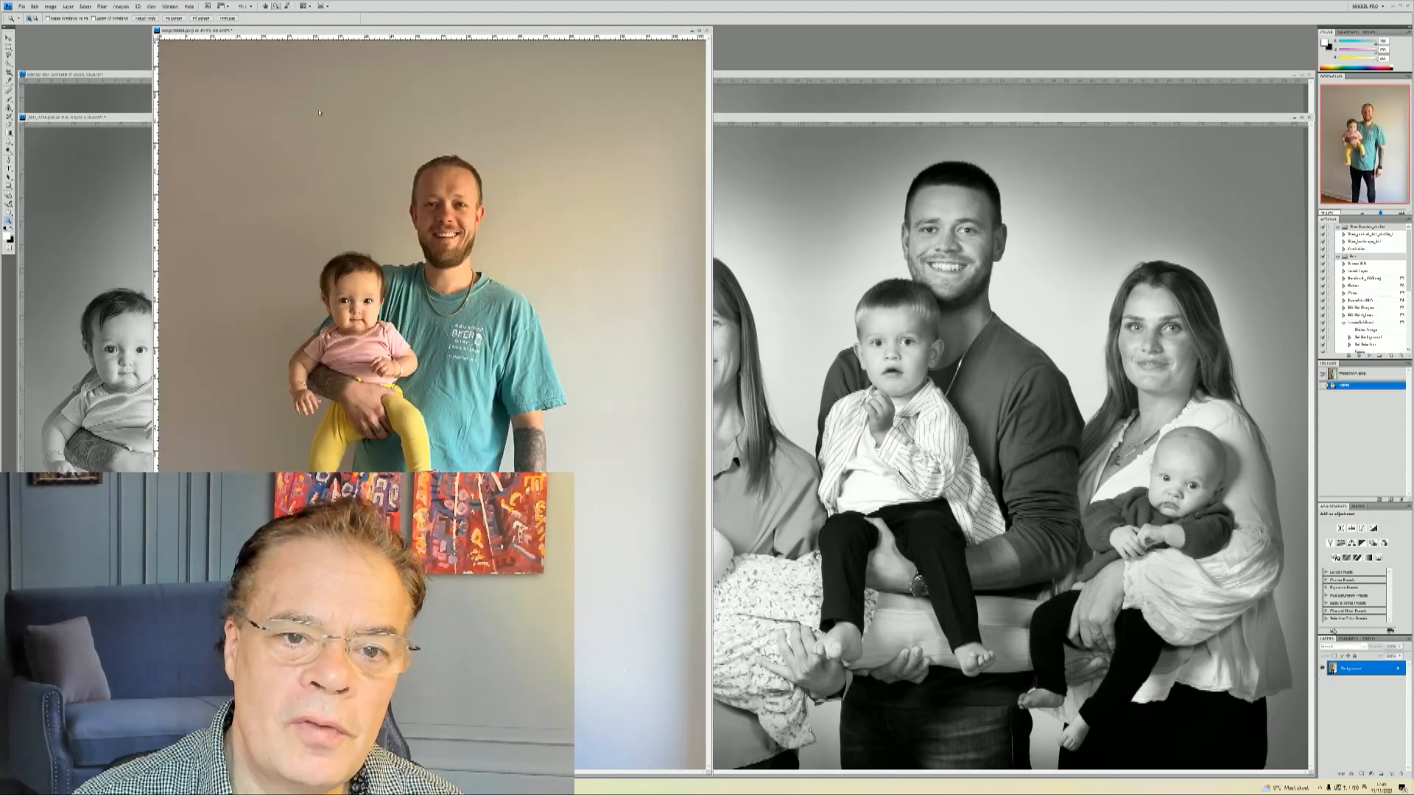
click(790, 118)
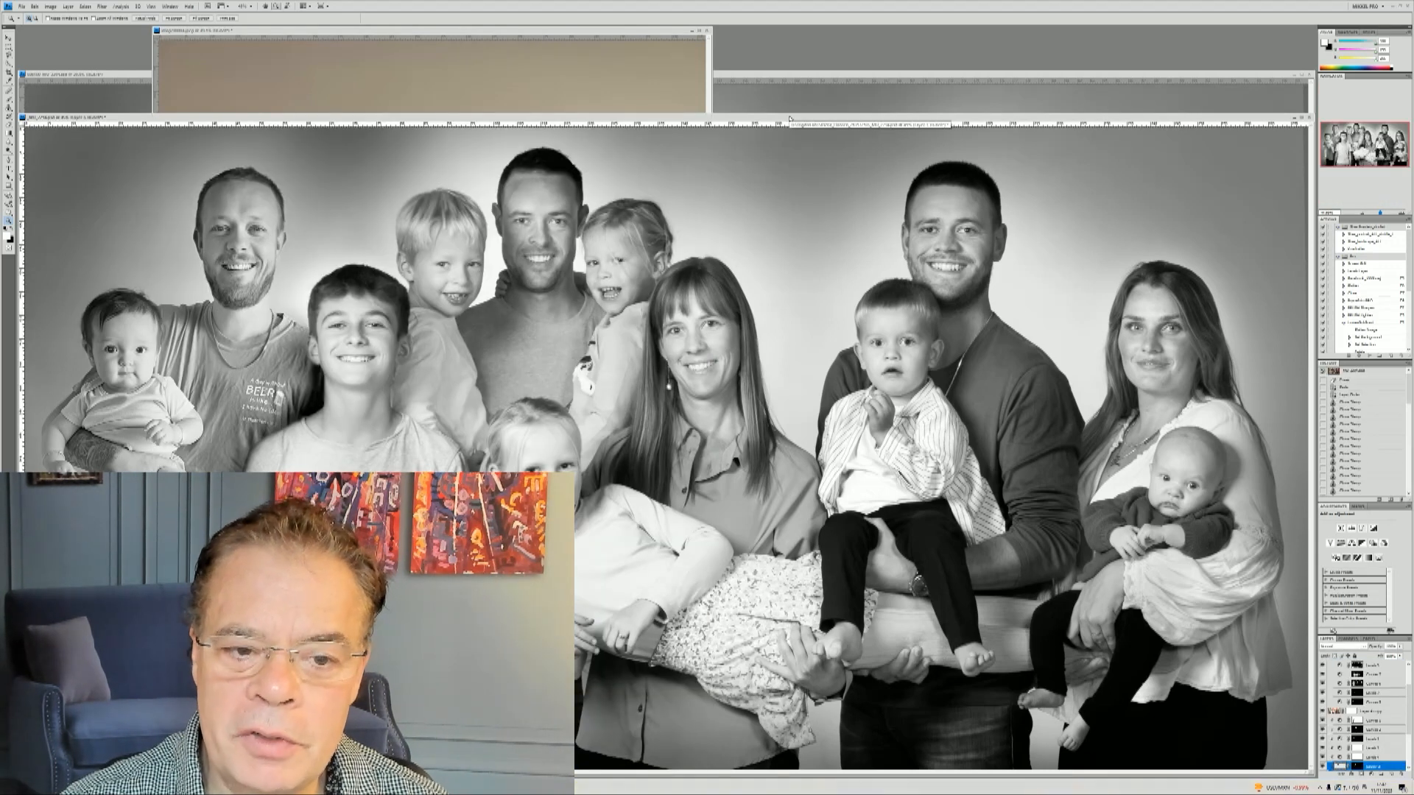